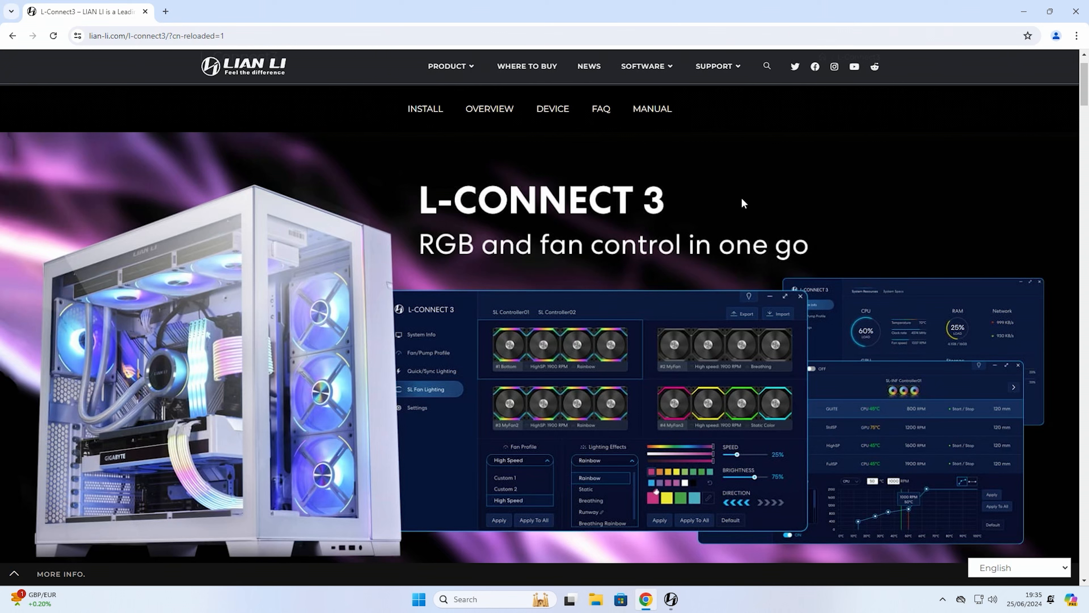
# Step: Look through the L-Connect 3 page down to its download section and close the browser
pyautogui.scroll(-10, 731, 192)
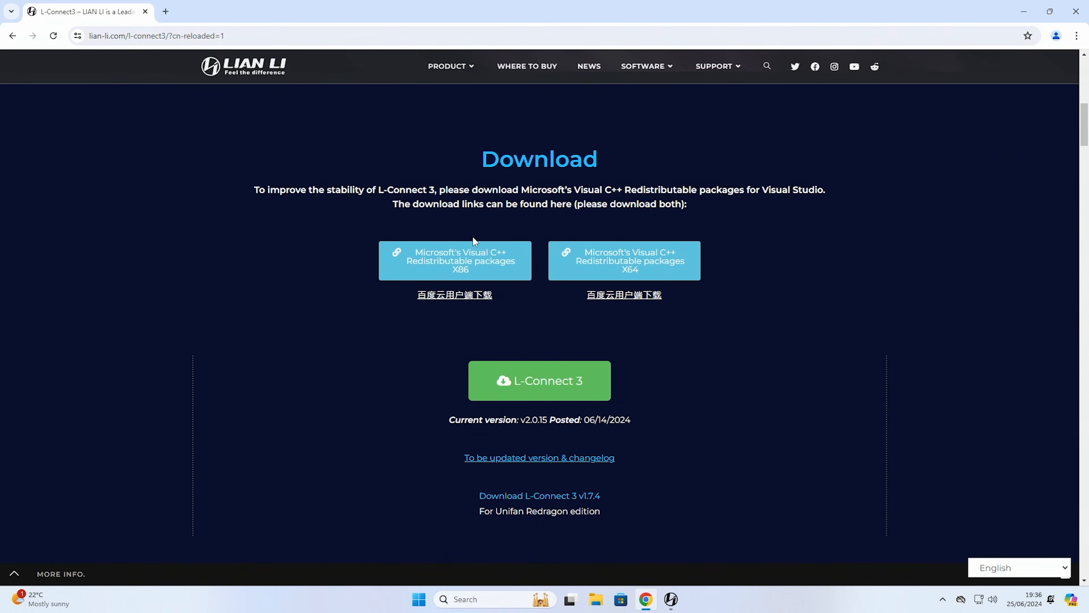
pyautogui.click(1077, 11)
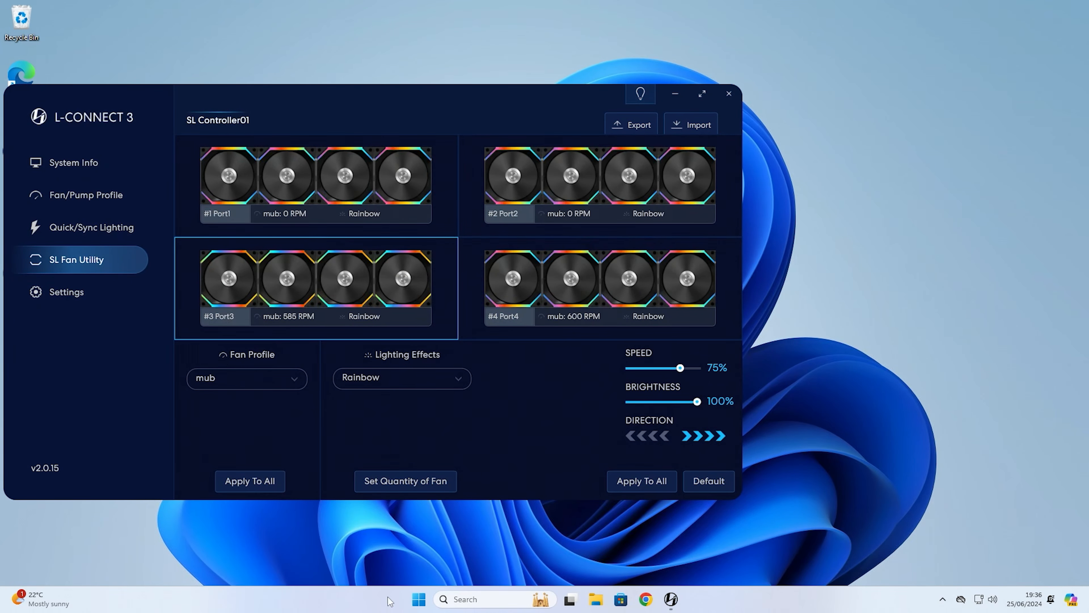
# Step: Pin the L-Connect 3 application to the Windows taskbar
pyautogui.click(419, 599)
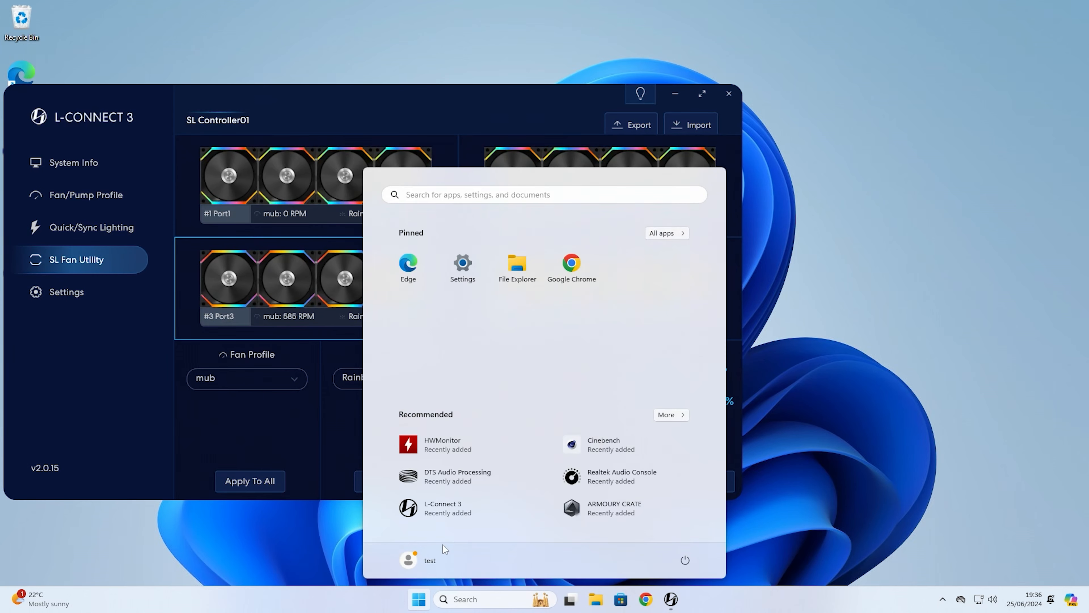
pyautogui.rightClick(443, 512)
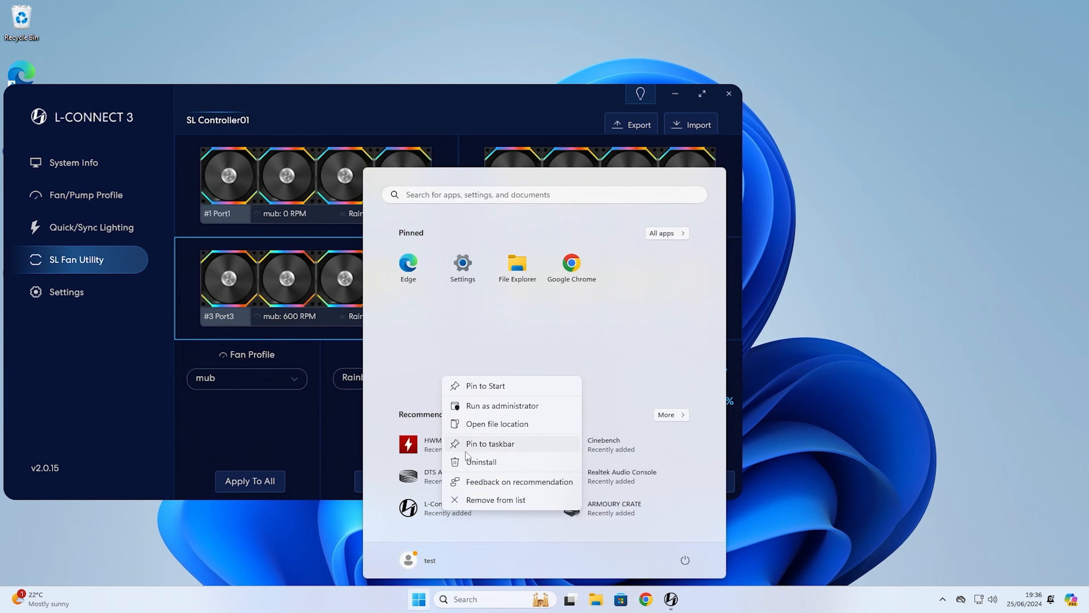
pyautogui.click(477, 446)
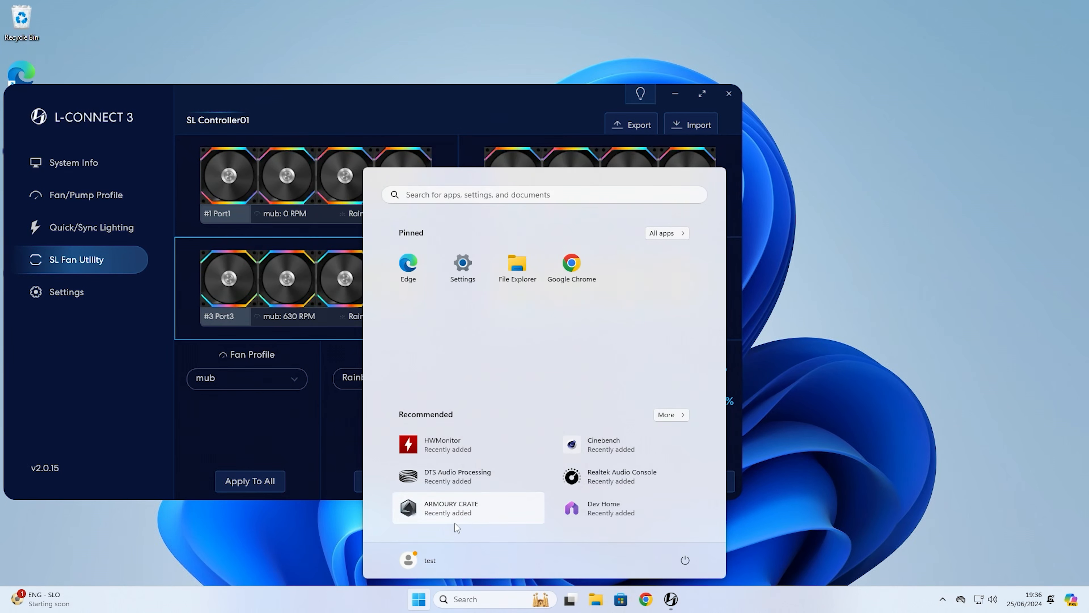
pyautogui.click(361, 106)
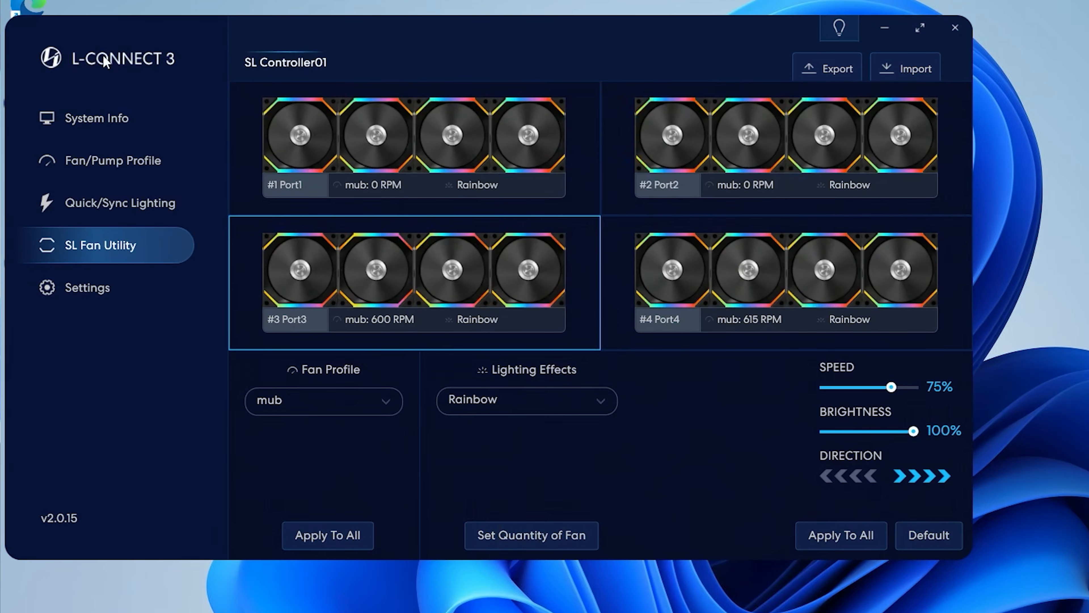
# Step: View the system specs and resource readings, and turn on the floating system information window
pyautogui.click(96, 114)
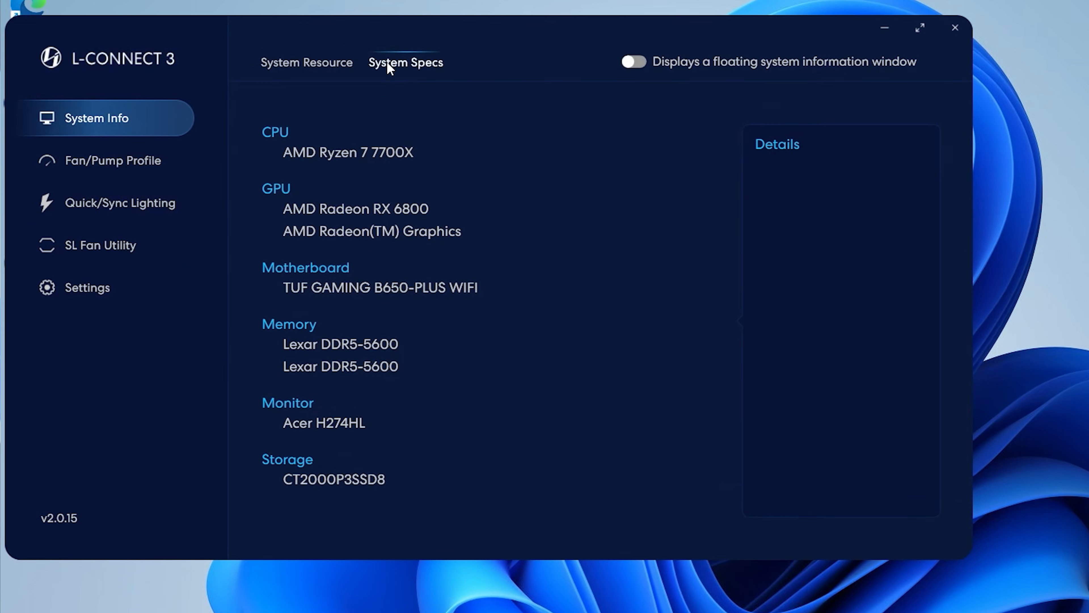
pyautogui.click(302, 73)
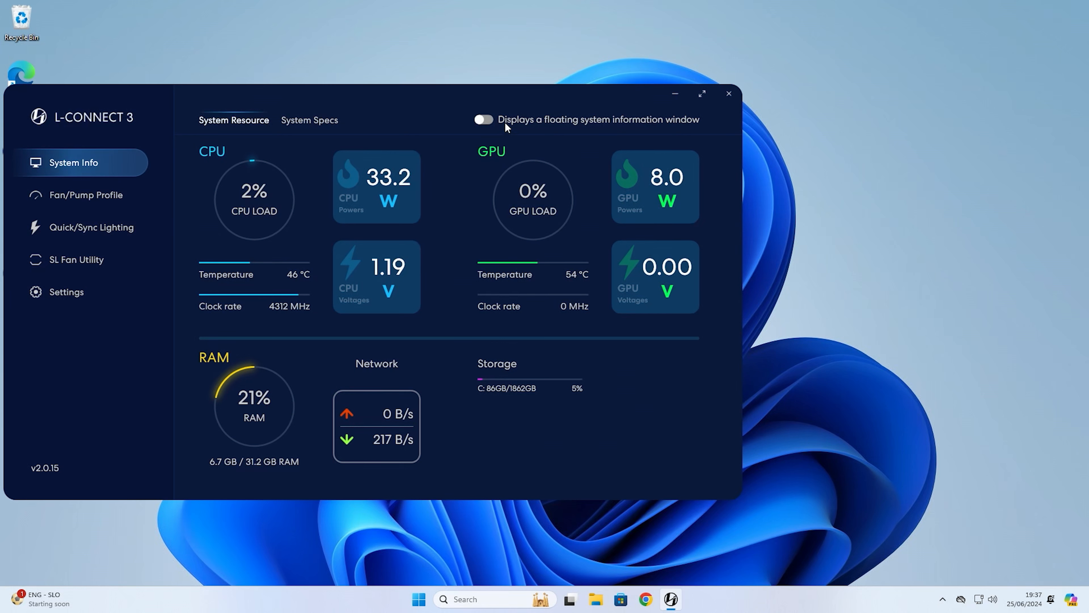
pyautogui.click(483, 120)
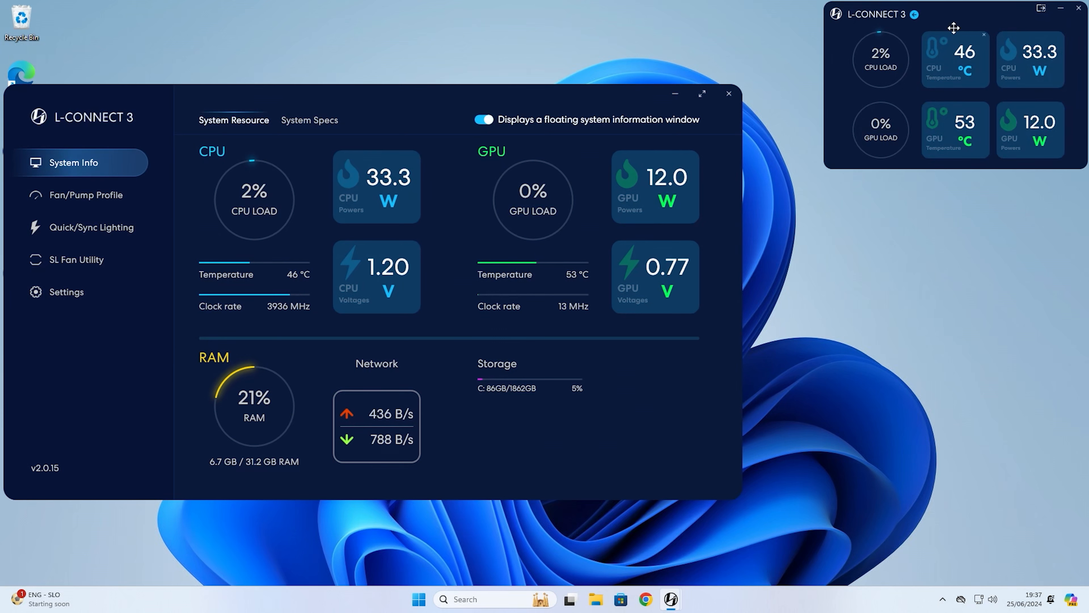
# Step: Minimize the main L-Connect window and slightly shrink the floating system information window over a new Chrome window
pyautogui.click(674, 94)
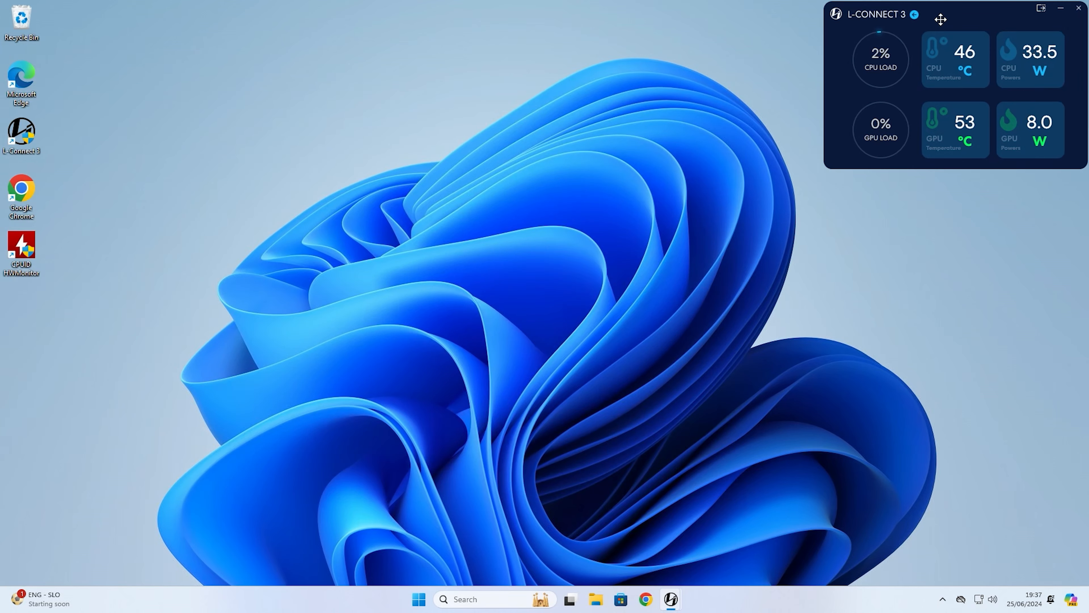
pyautogui.click(646, 599)
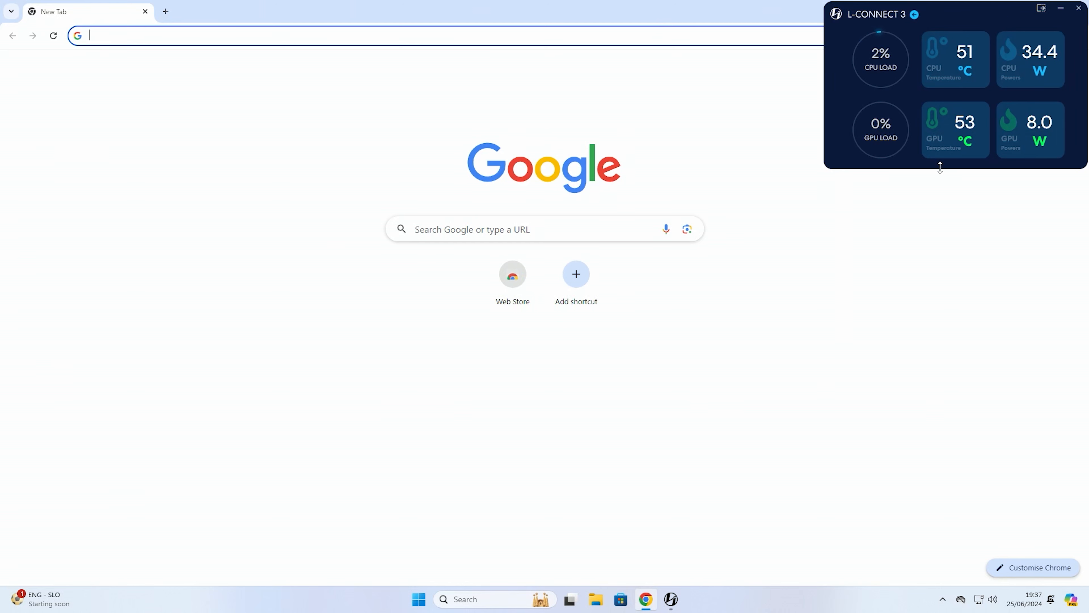
pyautogui.moveTo(941, 168)
pyautogui.mouseDown()
pyautogui.moveTo(936, 95)
pyautogui.moveTo(954, 161)
pyautogui.mouseUp()
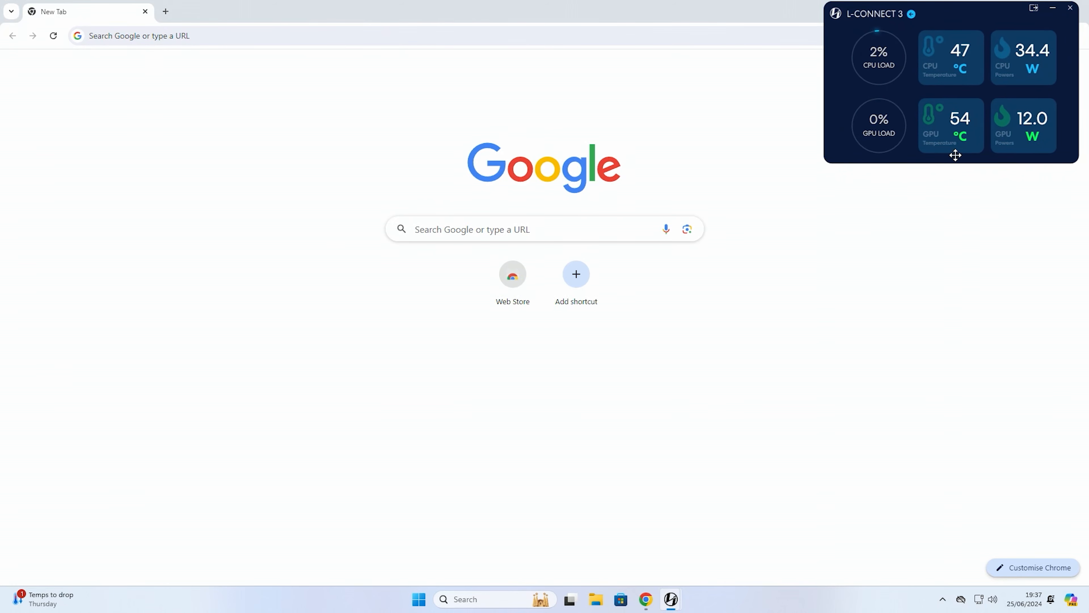
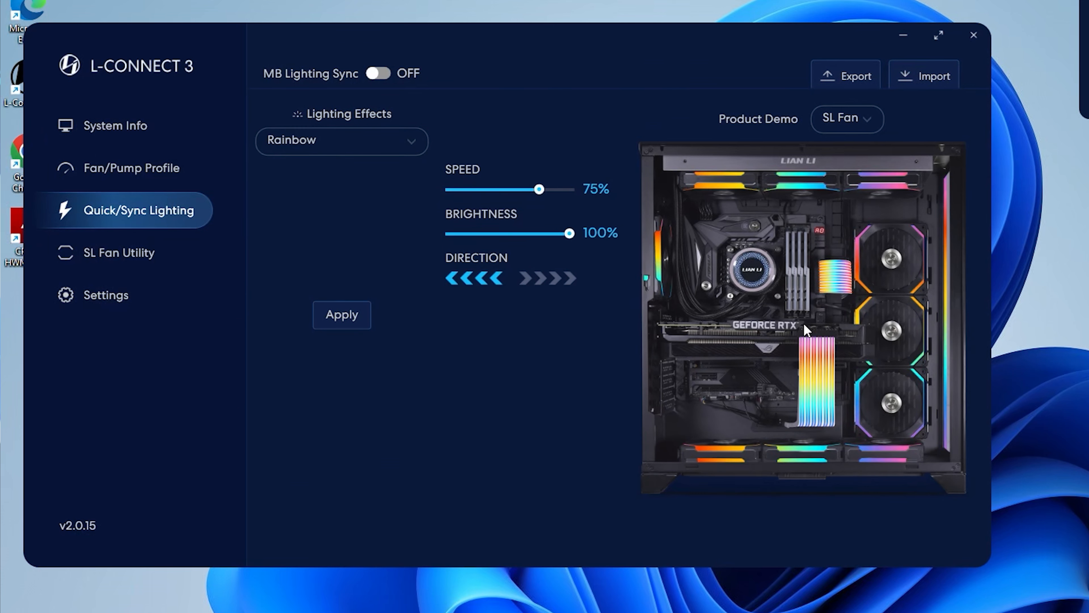
# Step: Apply the Static Color effect with the green, red, lime and yellow colors as the quick/sync lighting
pyautogui.click(421, 141)
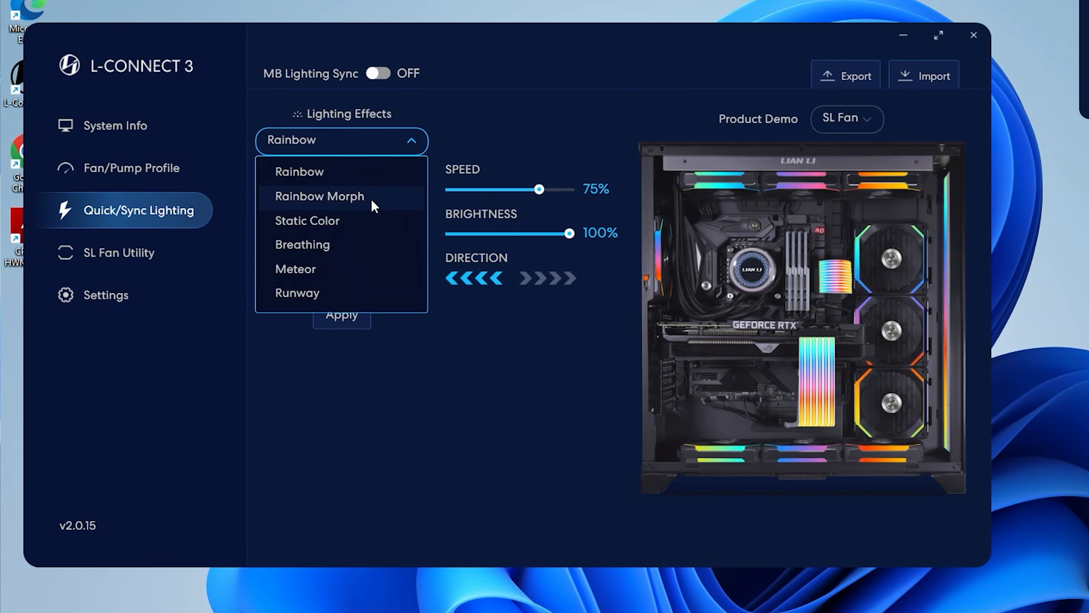
pyautogui.click(333, 222)
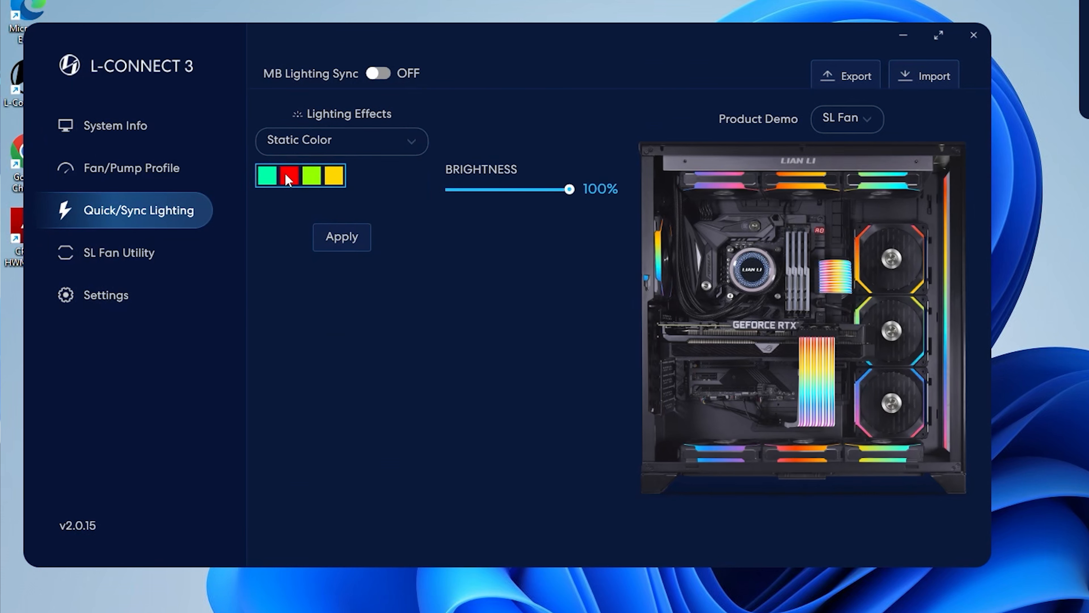
pyautogui.click(285, 174)
pyautogui.click(342, 238)
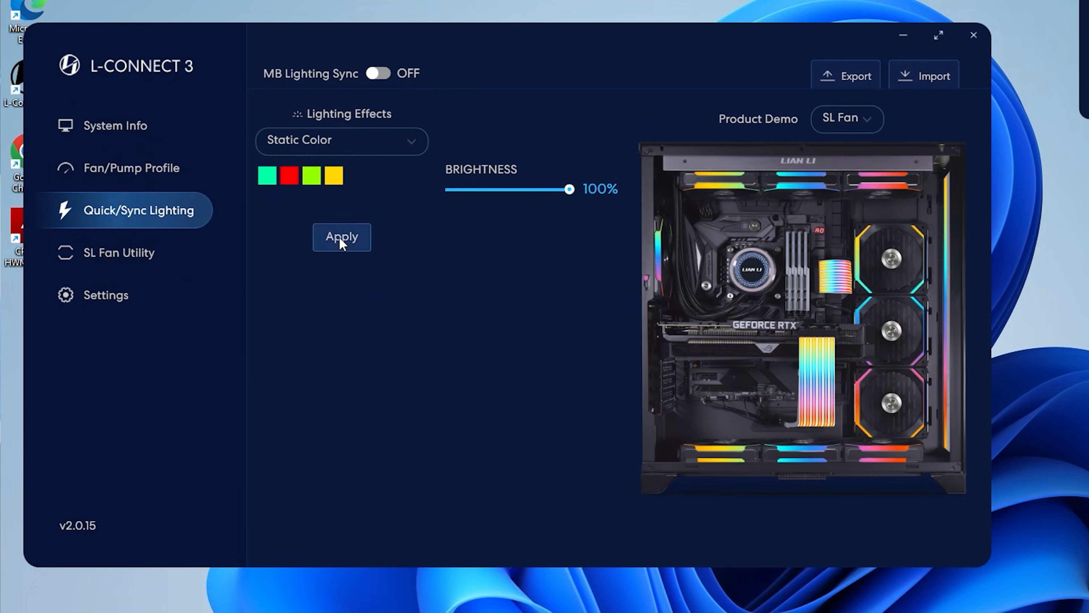
pyautogui.click(342, 238)
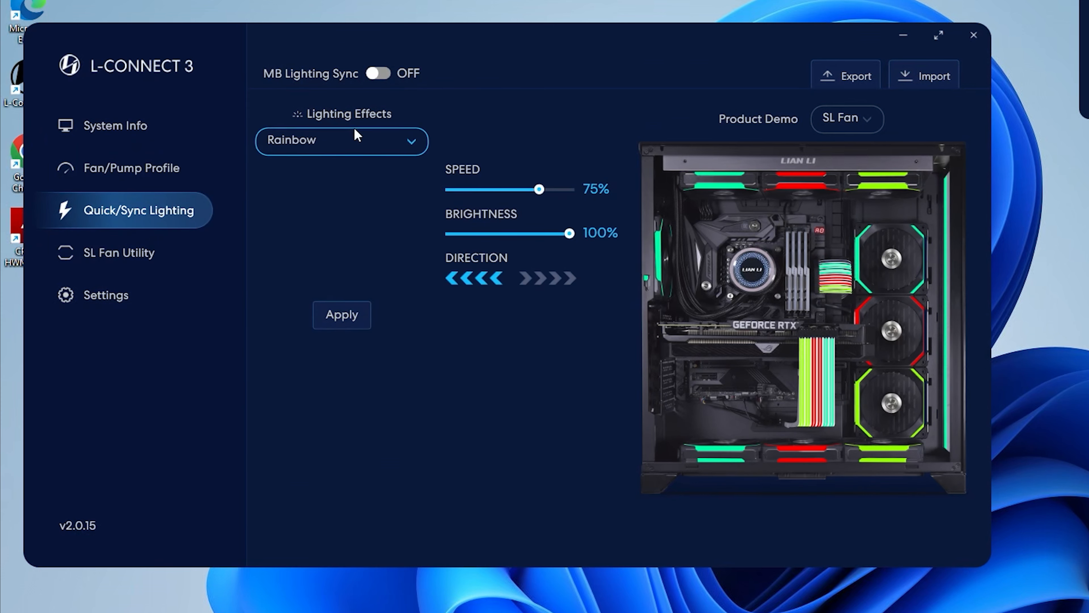
# Step: Turn on MB Lighting Sync, check the Fan/Pump Profile page, and turn the sync off again
pyautogui.click(373, 81)
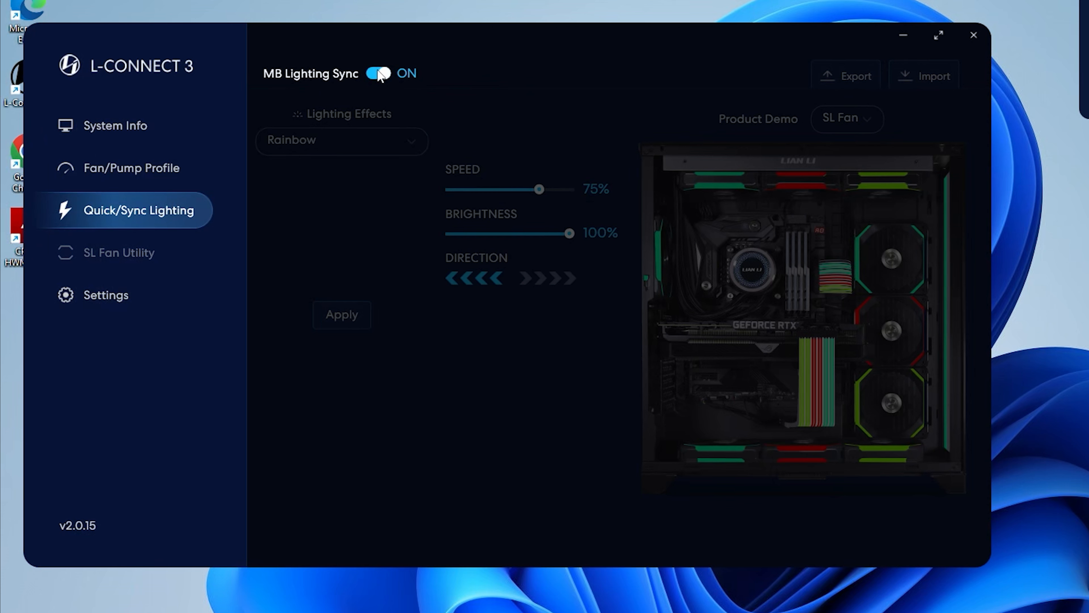
pyautogui.click(129, 170)
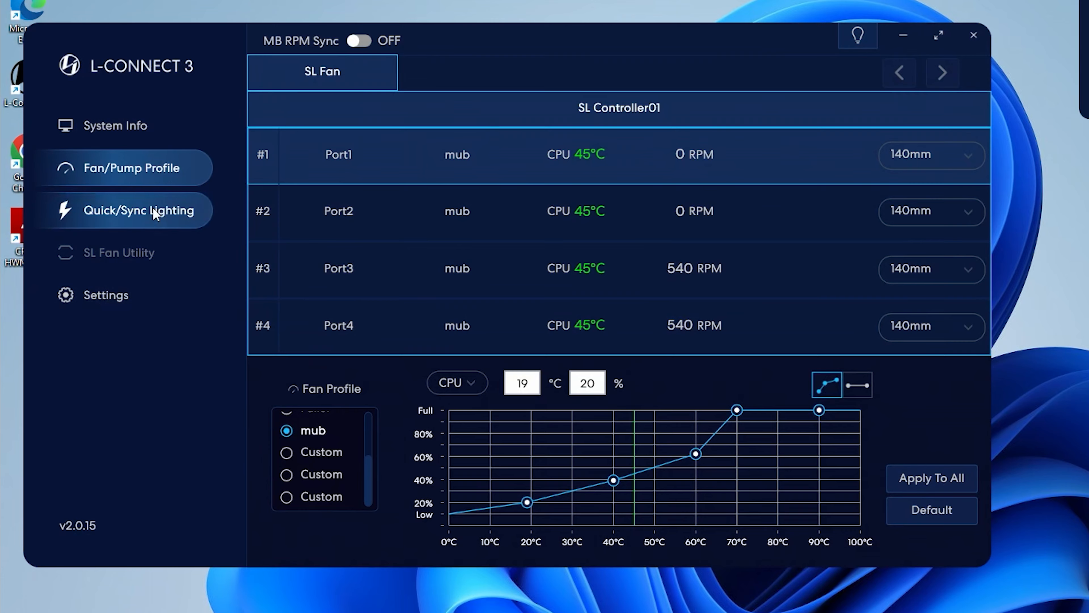
pyautogui.click(181, 210)
pyautogui.click(377, 74)
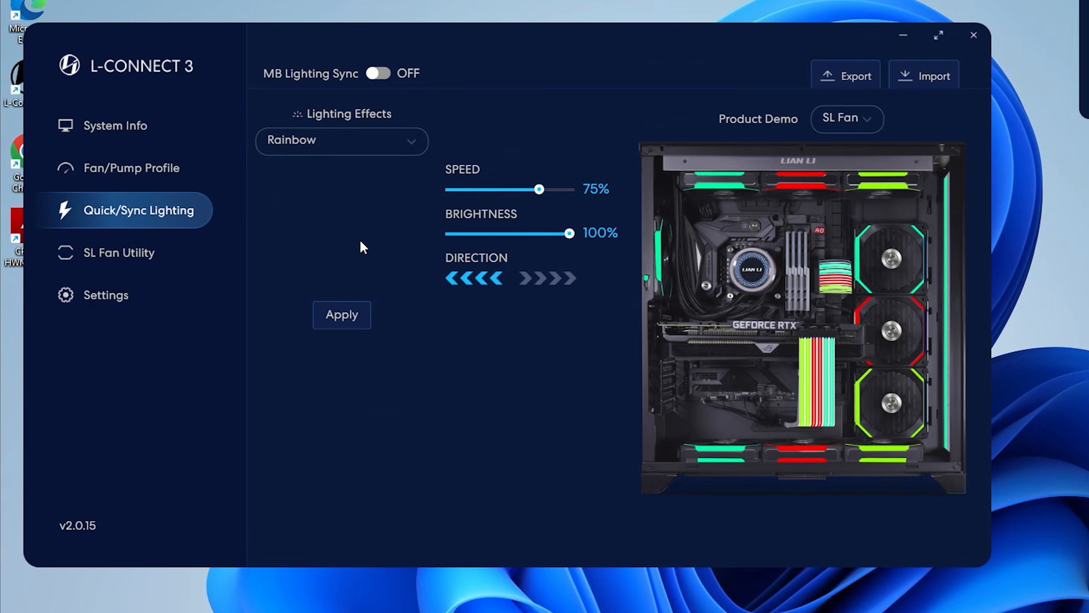
# Step: Set the Port1 fan lighting effect to Rainbow in SL Fan Utility
pyautogui.click(122, 262)
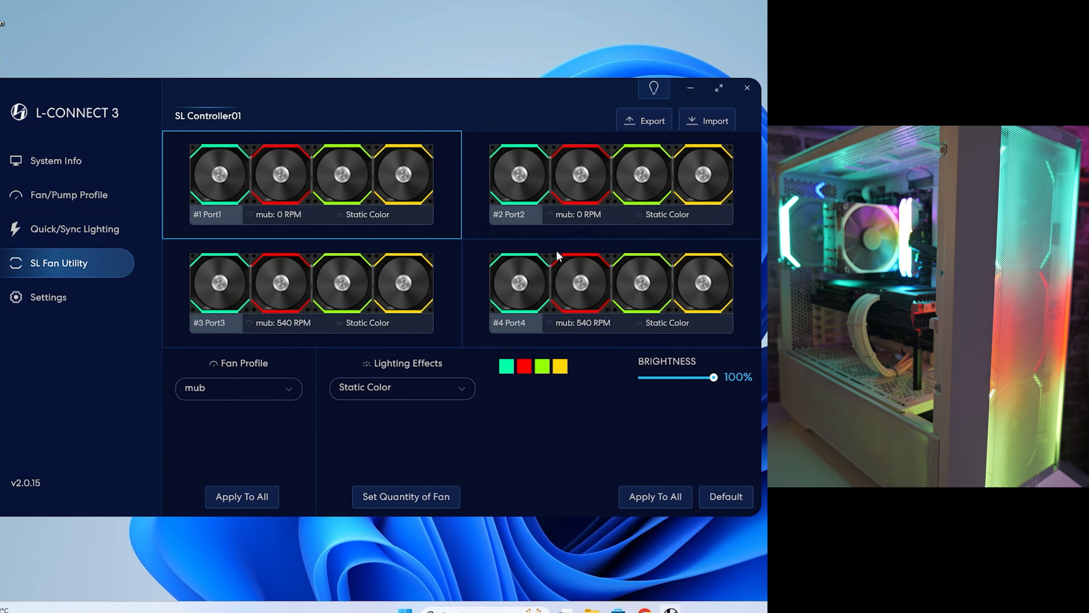
pyautogui.click(418, 387)
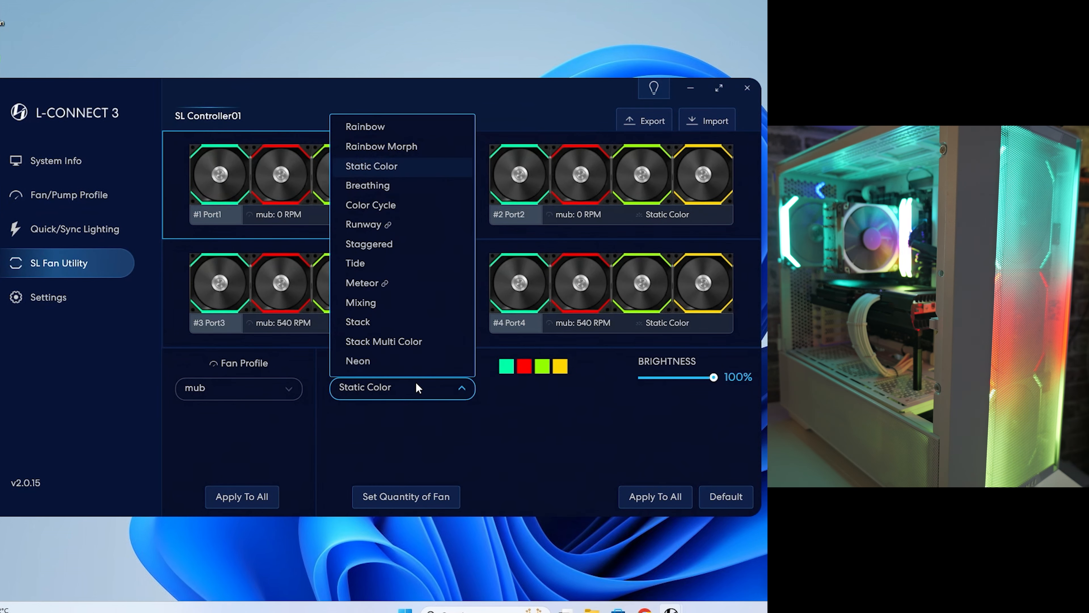
pyautogui.click(384, 125)
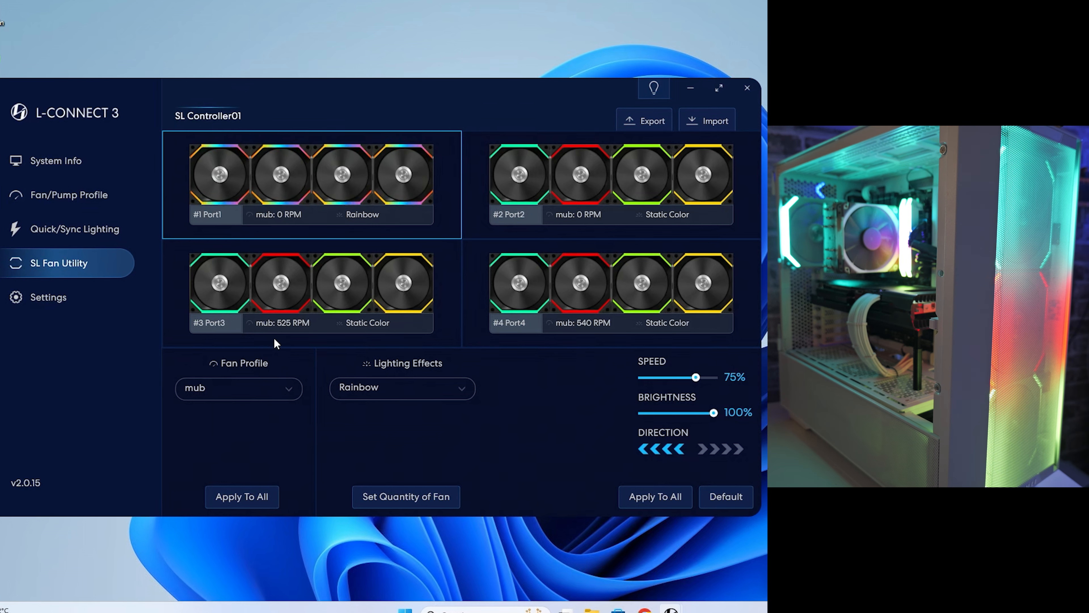
# Step: Change the lighting effect of the Port3 fan group to Rainbow
pyautogui.click(293, 316)
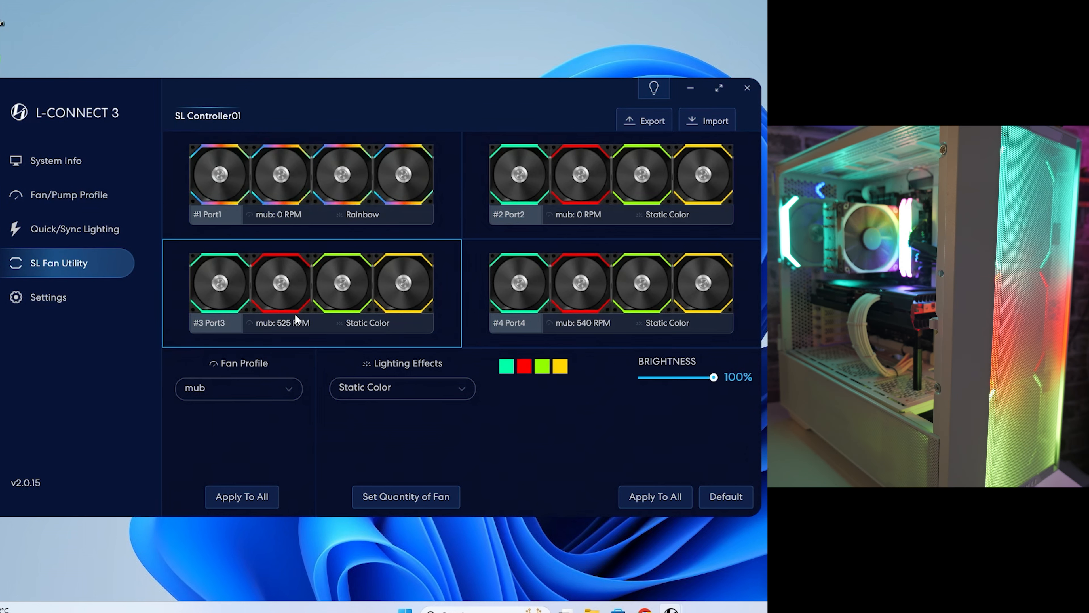
pyautogui.click(427, 394)
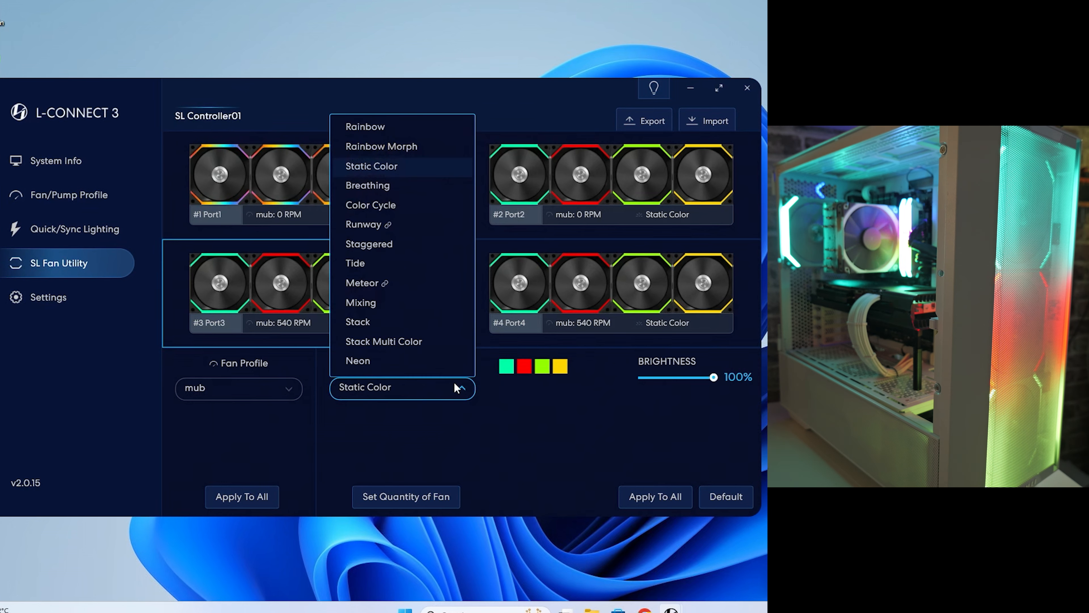
pyautogui.click(378, 128)
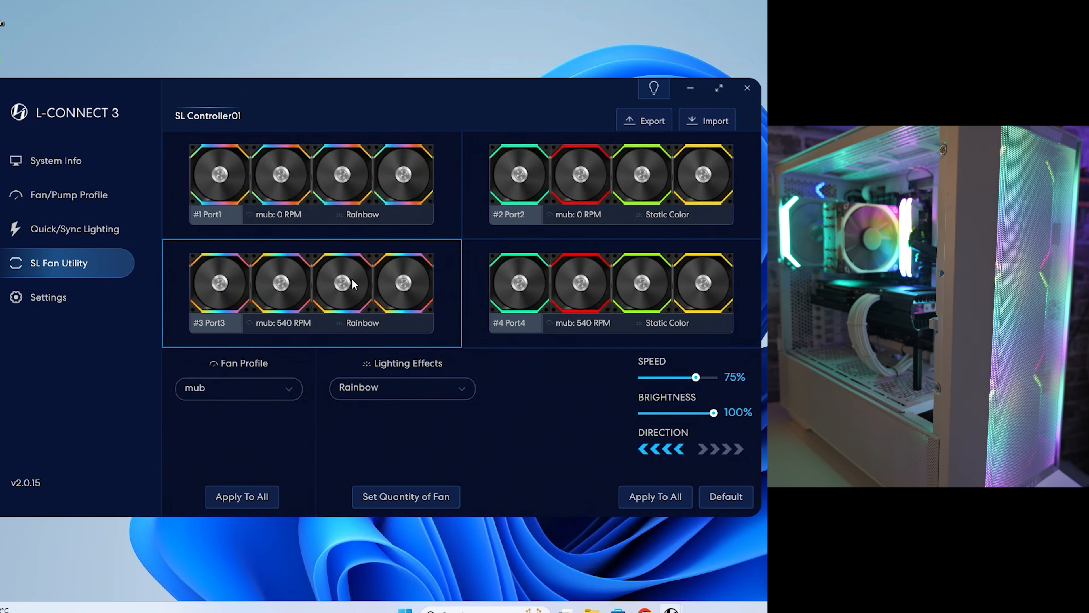
# Step: Set the Port4 fan lighting to Rainbow and apply that effect to all ports
pyautogui.click(546, 286)
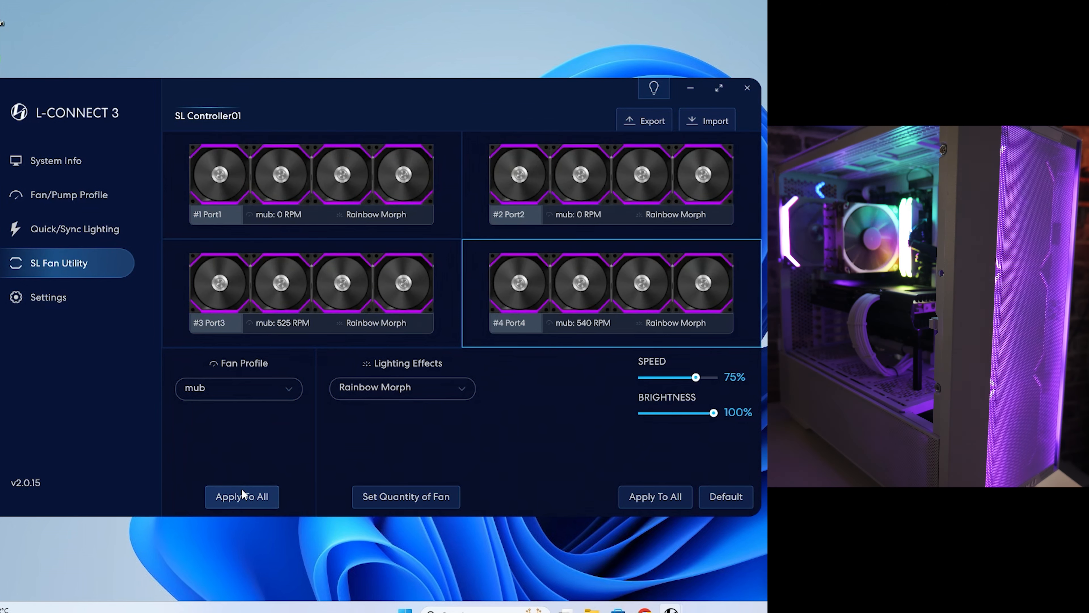
pyautogui.click(389, 388)
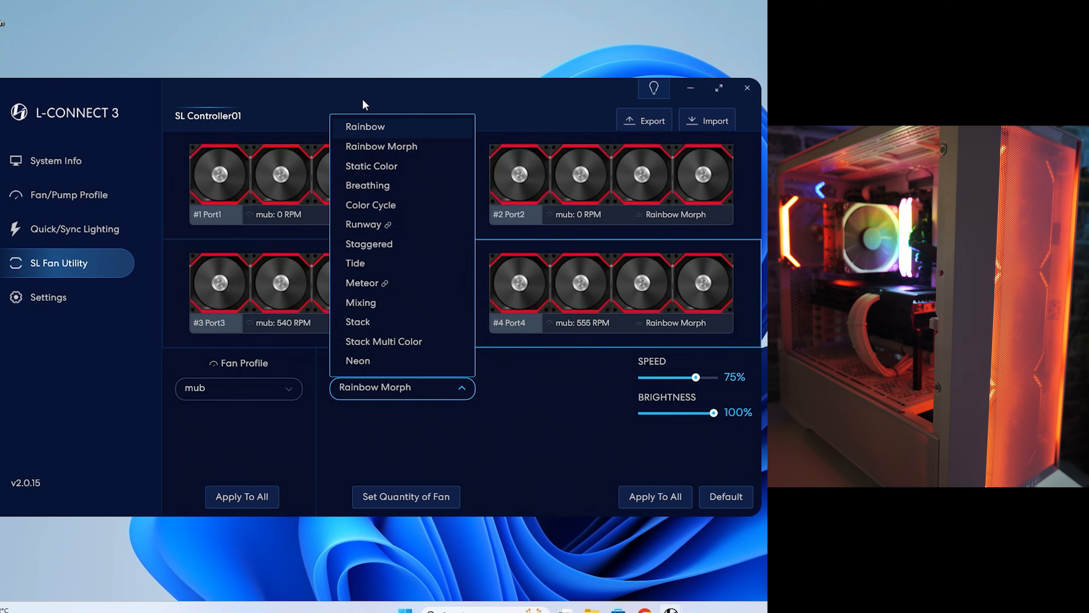
pyautogui.click(372, 126)
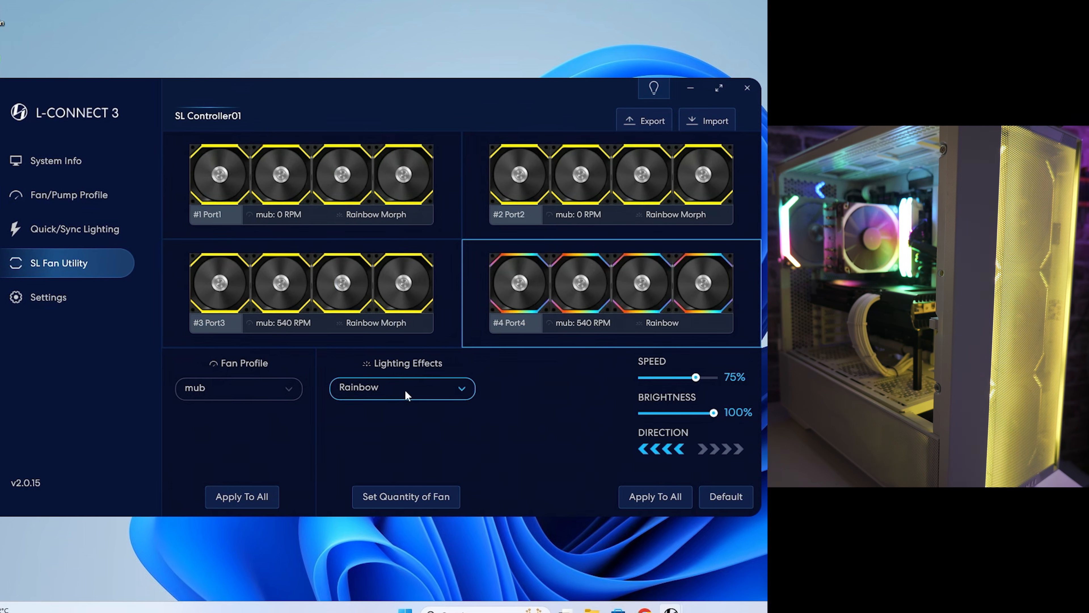
pyautogui.click(643, 495)
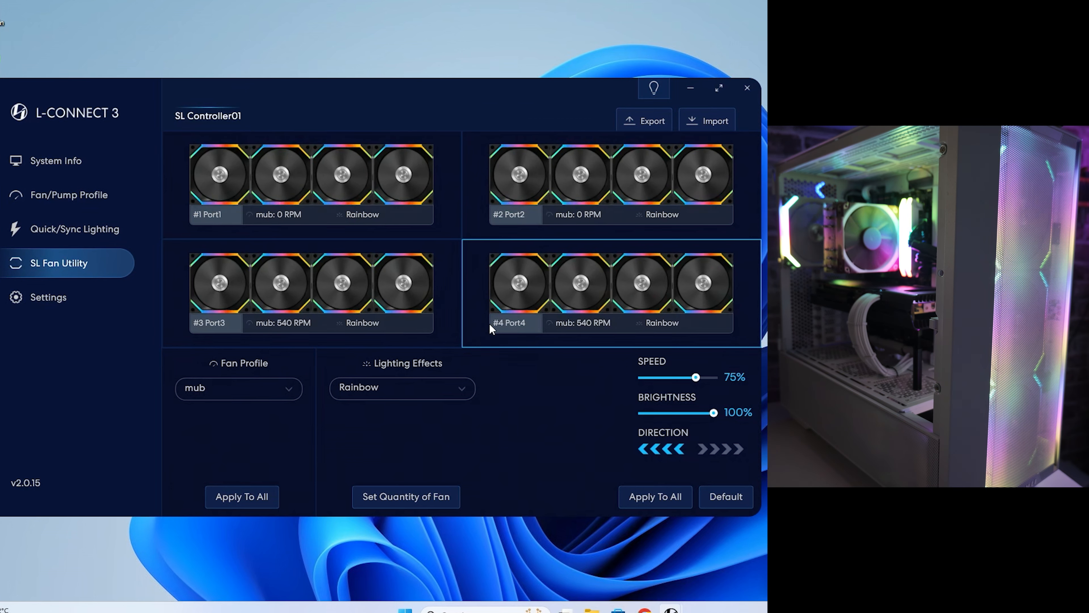
# Step: Open the fan quantity settings and check the SL Fan controller list
pyautogui.click(407, 497)
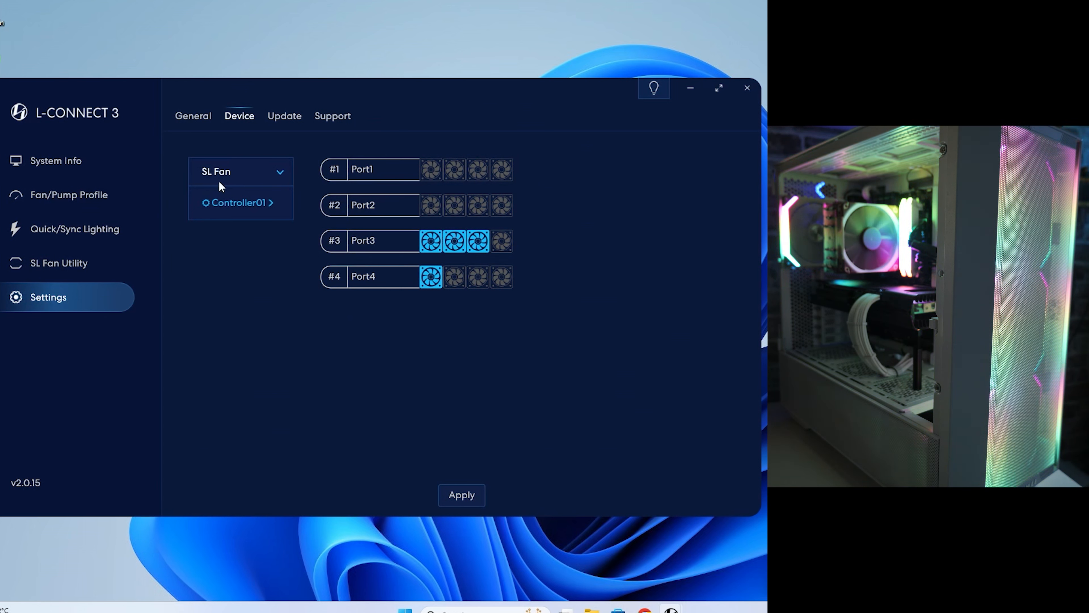
pyautogui.click(281, 172)
pyautogui.click(281, 173)
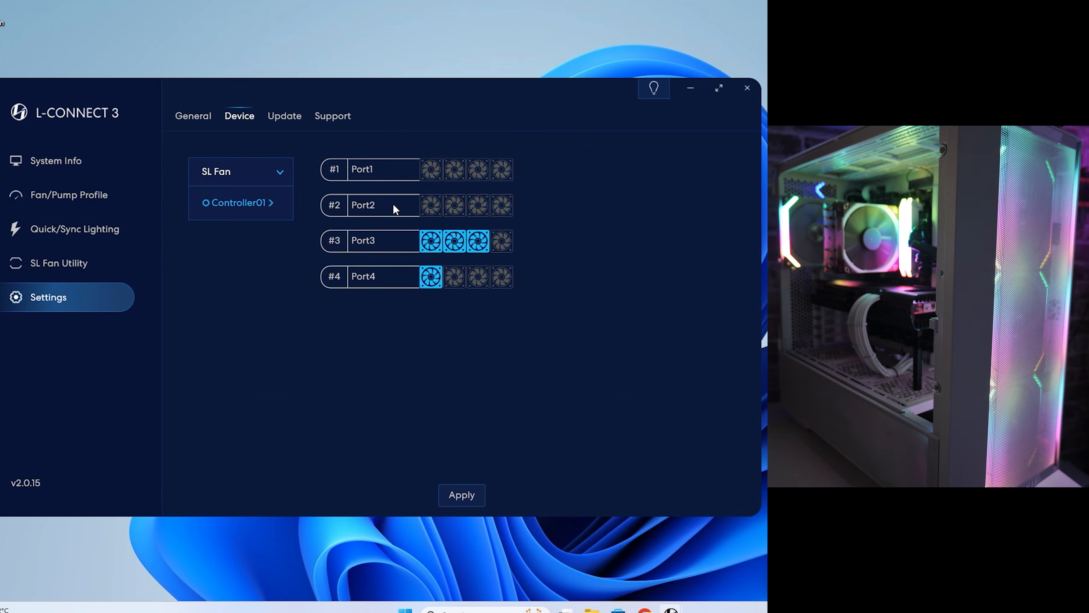
# Step: Rename the Port3 fan group to front in the device settings
pyautogui.click(384, 242)
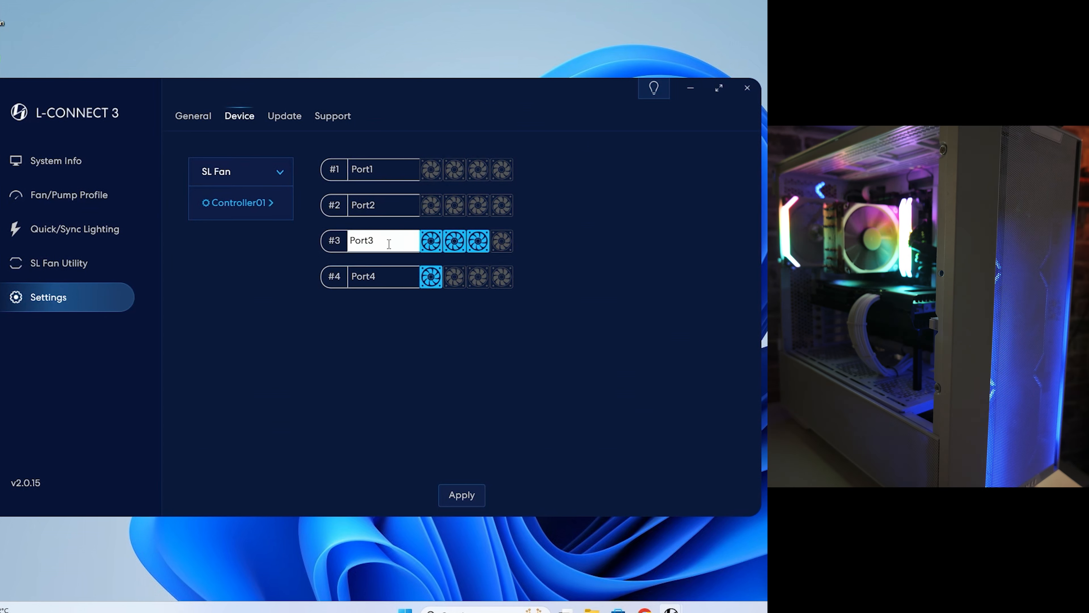
pyautogui.press('Delete')
pyautogui.press('Delete')
pyautogui.press('Delete')
pyautogui.press('Delete')
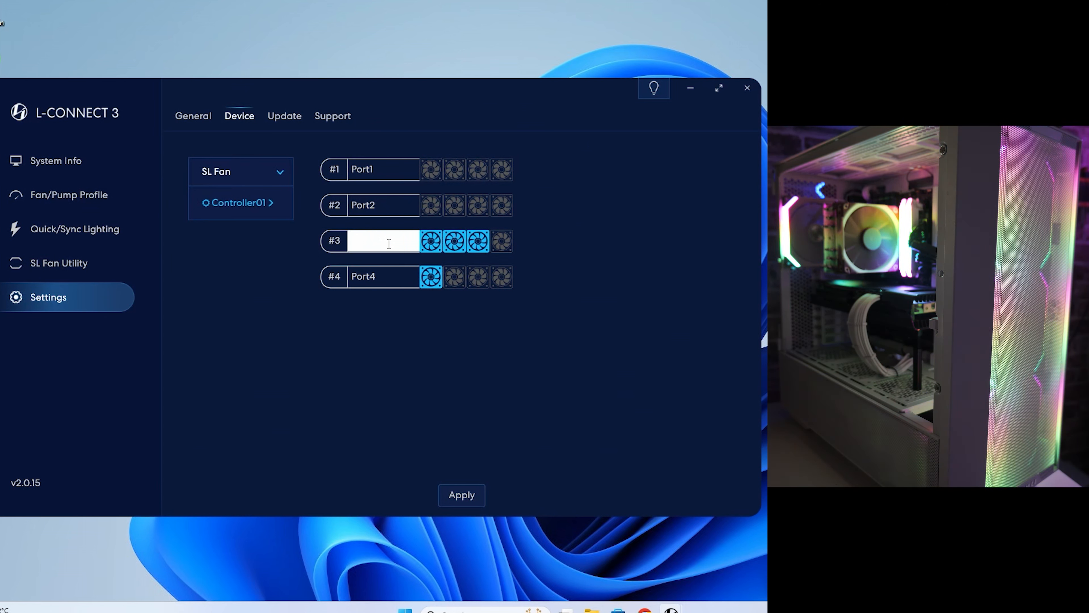
pyautogui.write('nt')
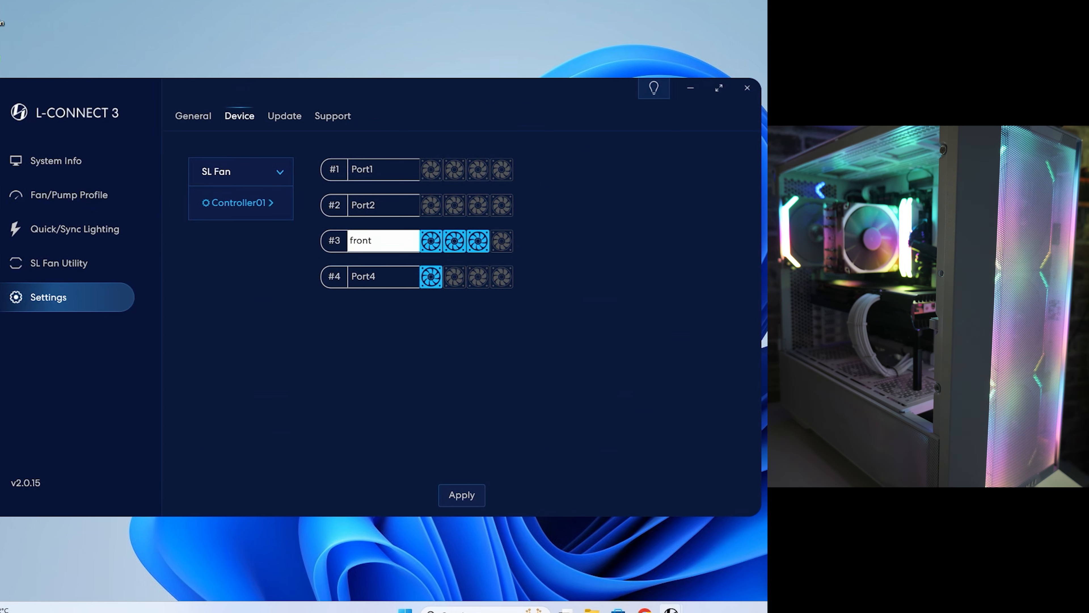
# Step: Confirm the front name and rename the Port4 fan group to rear
pyautogui.press('Return')
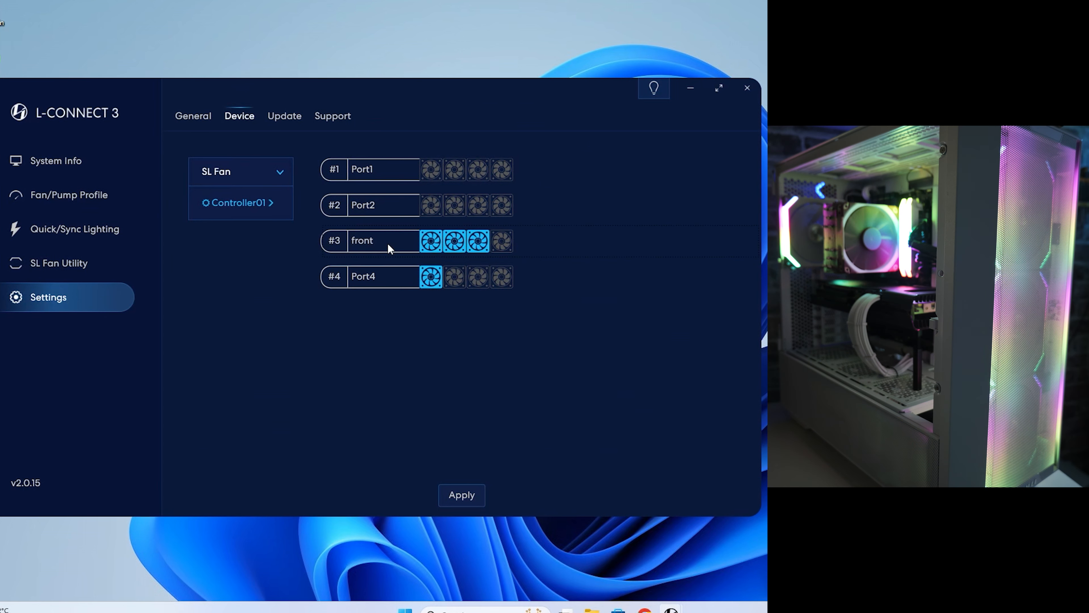
pyautogui.click(386, 278)
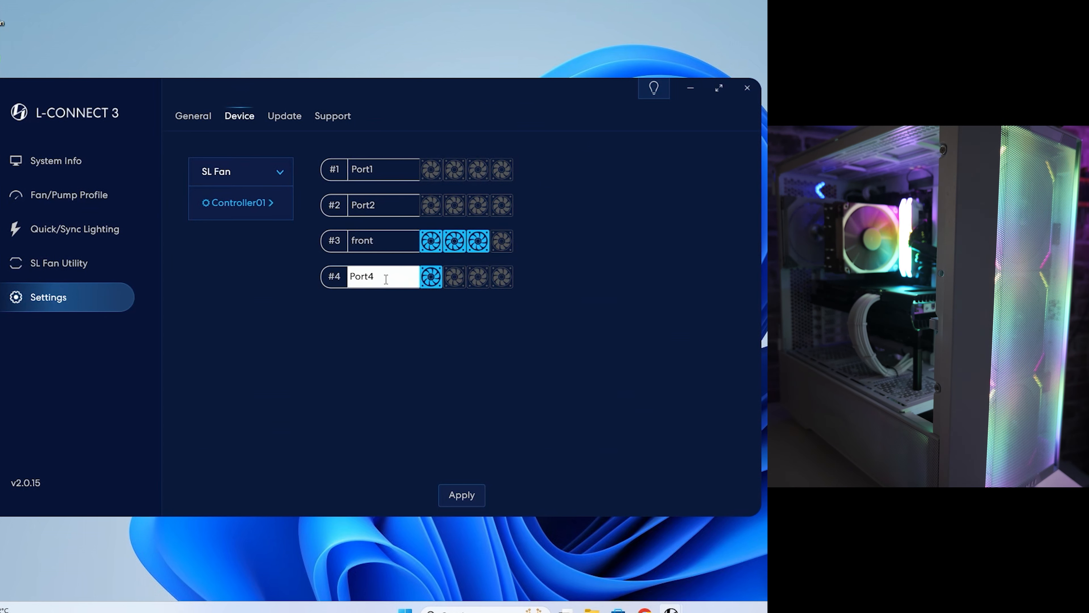
pyautogui.write('r')
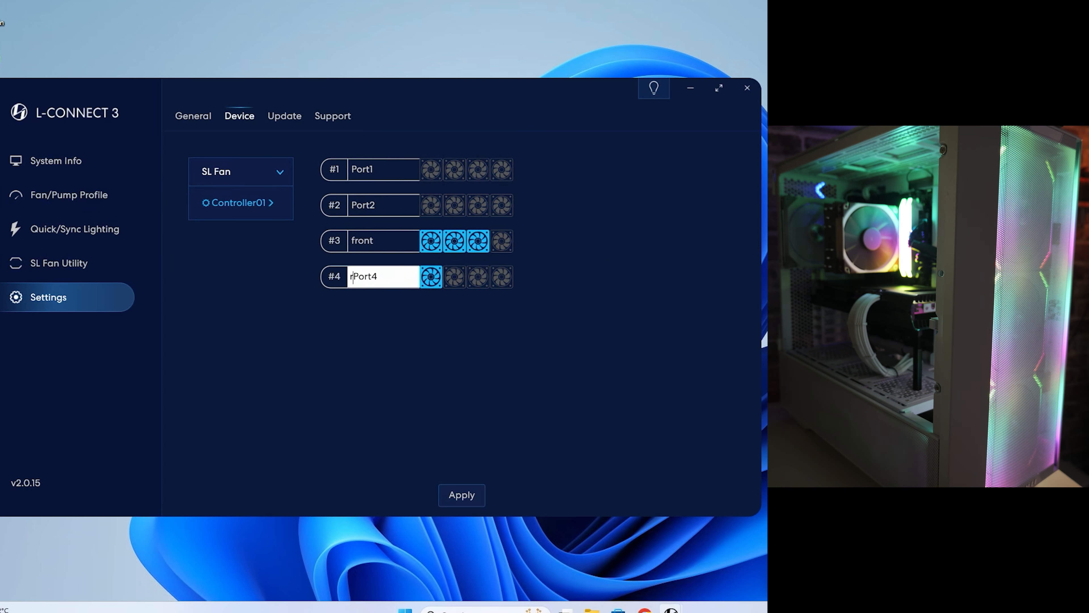
pyautogui.press('Delete')
pyautogui.press('Delete')
pyautogui.press('Delete')
pyautogui.press('Delete')
pyautogui.press('Delete')
pyautogui.write('ear')
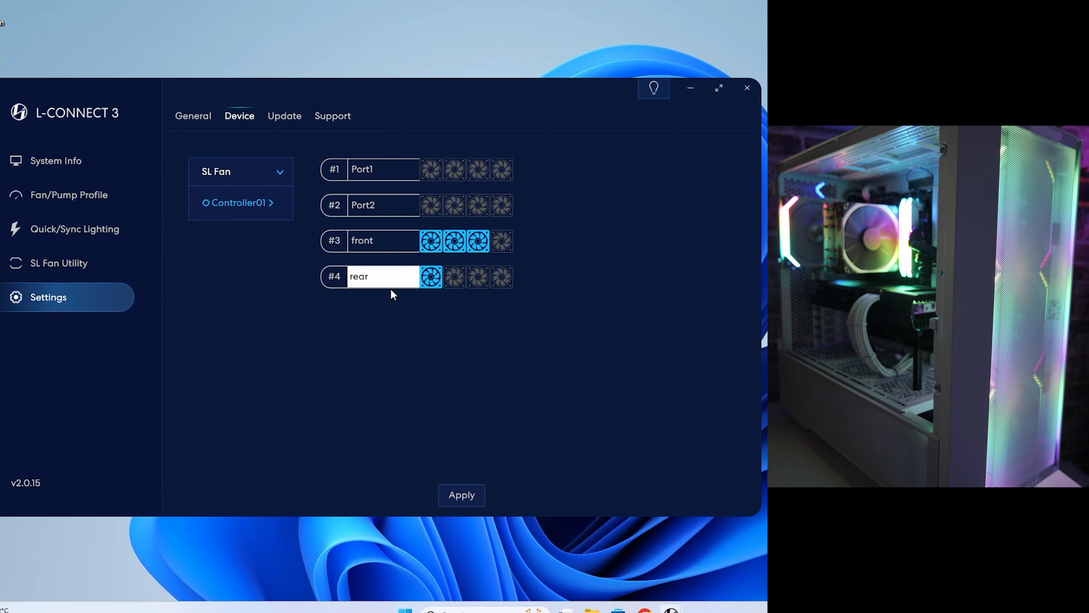
pyautogui.click(407, 343)
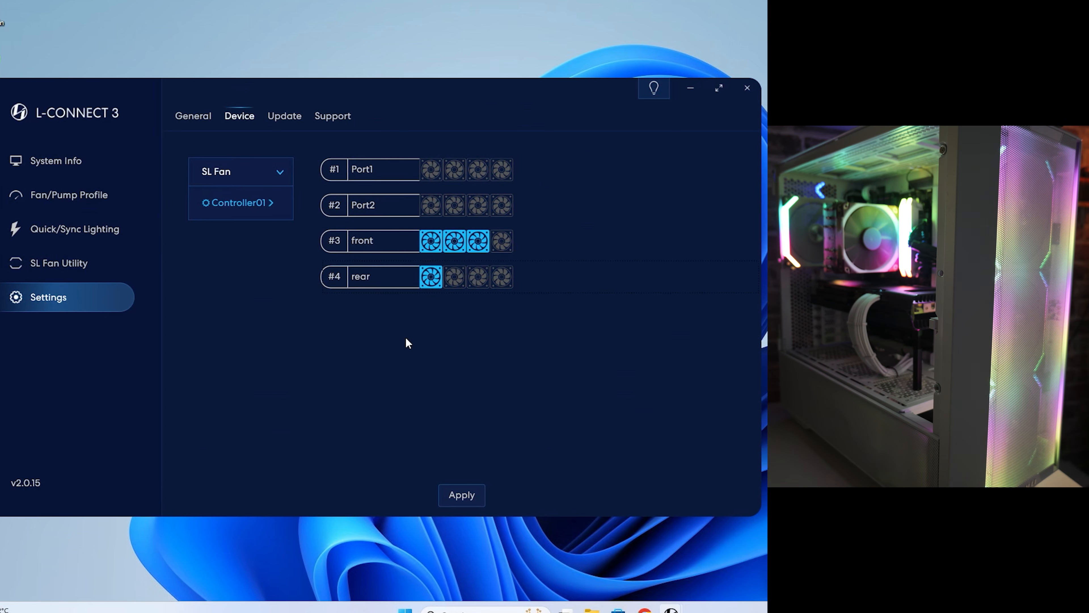
pyautogui.click(383, 248)
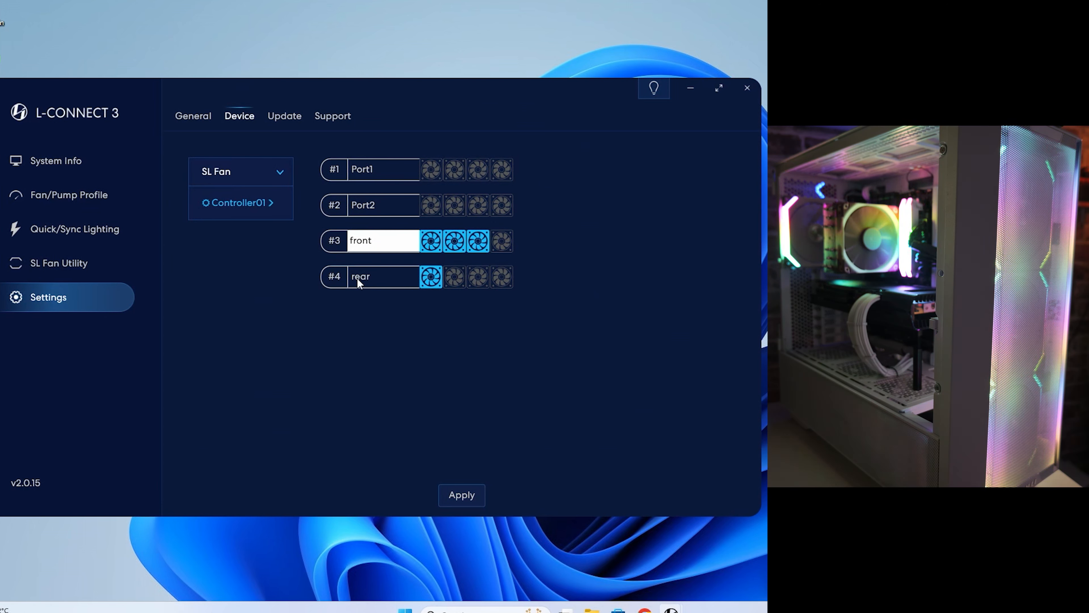
pyautogui.click(335, 279)
pyautogui.click(368, 285)
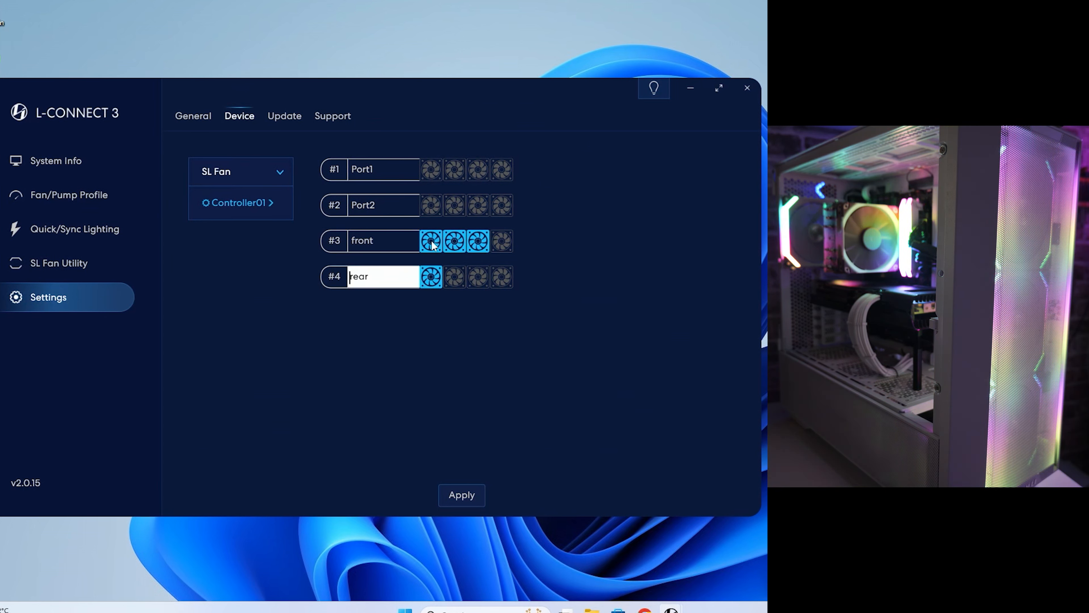
# Step: Reduce the front group's fan quantity to two, one and finally zero fans, applying each change
pyautogui.click(478, 242)
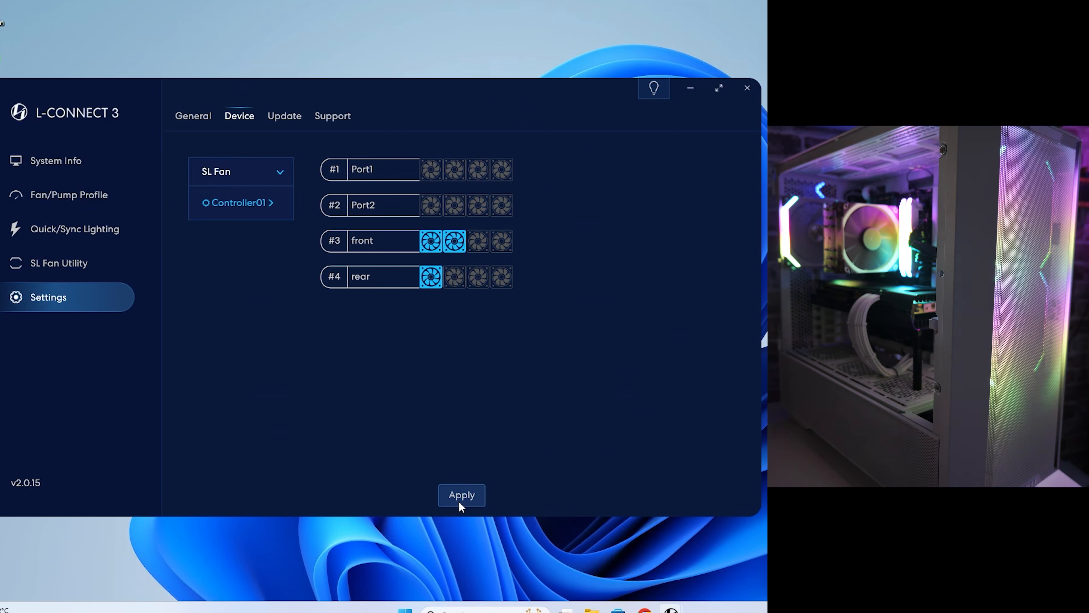
pyautogui.click(451, 242)
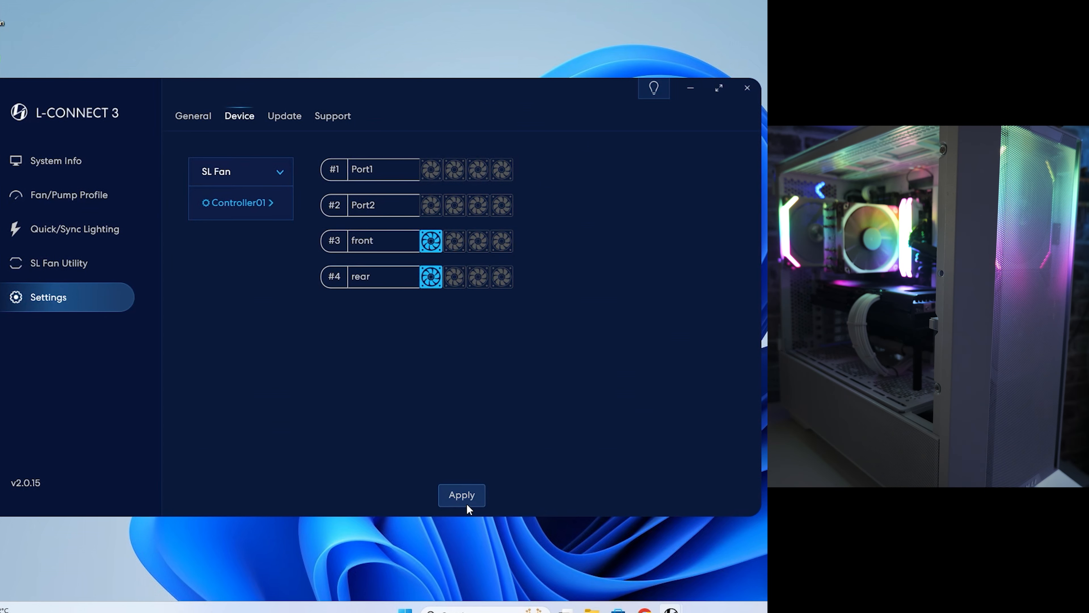
pyautogui.click(431, 242)
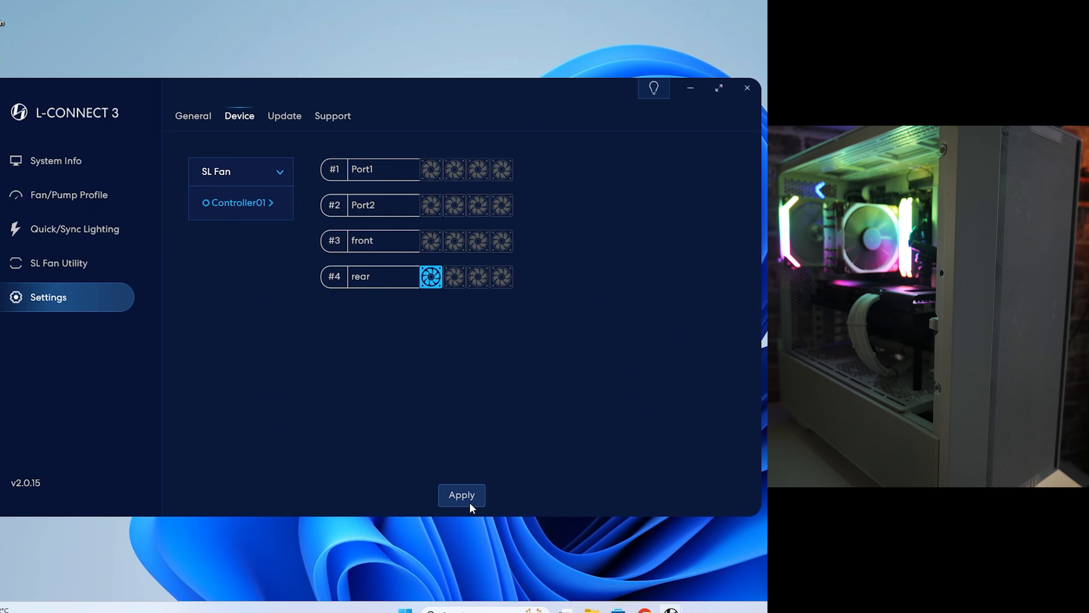
# Step: Set the front group's fan quantity back to three fans and apply it
pyautogui.click(431, 242)
pyautogui.click(474, 240)
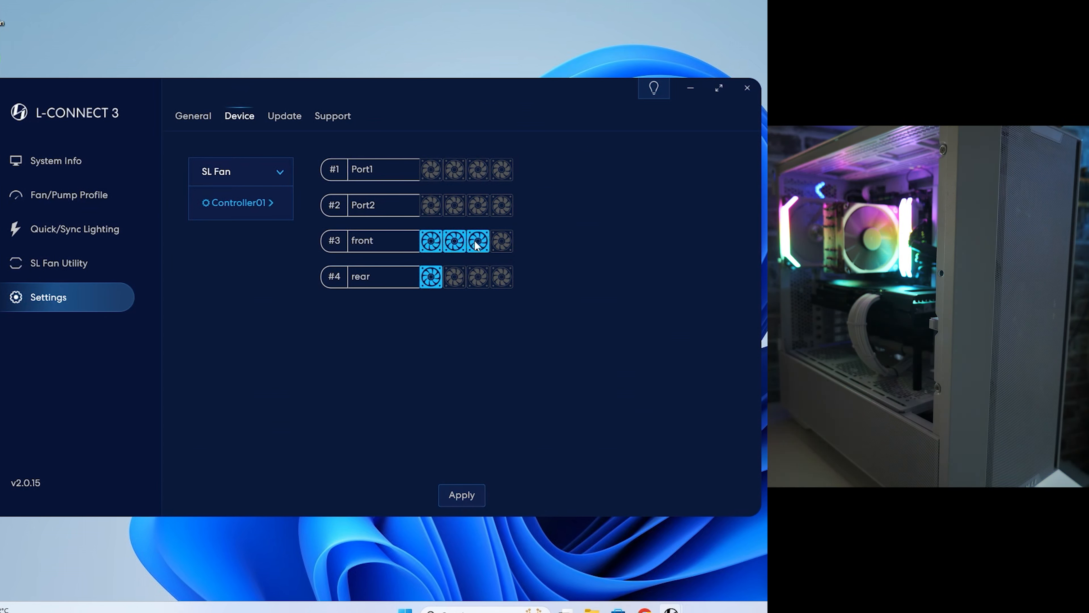
pyautogui.click(469, 495)
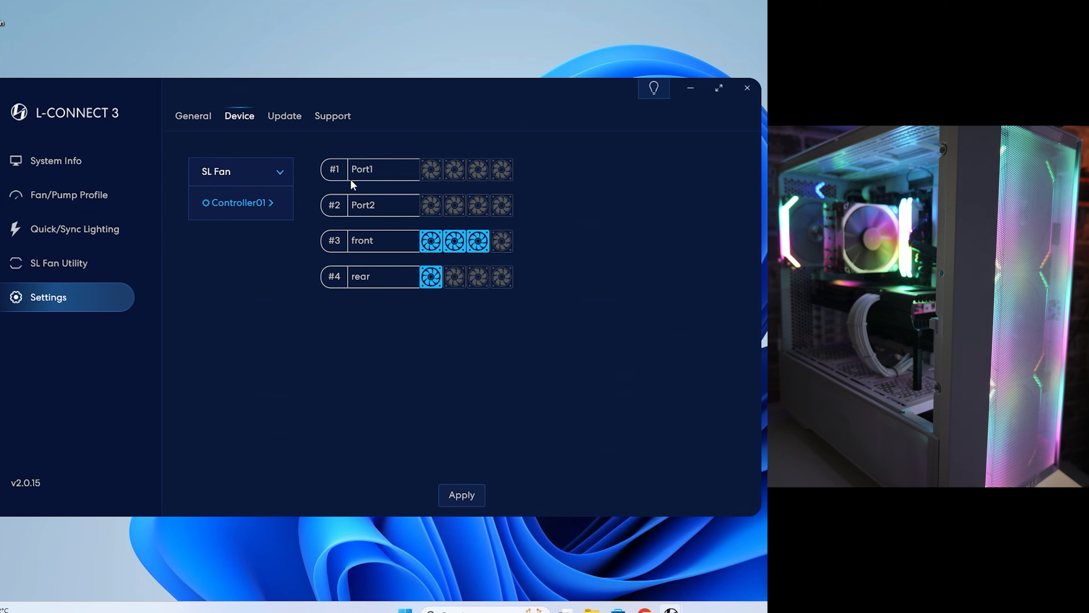
pyautogui.click(421, 172)
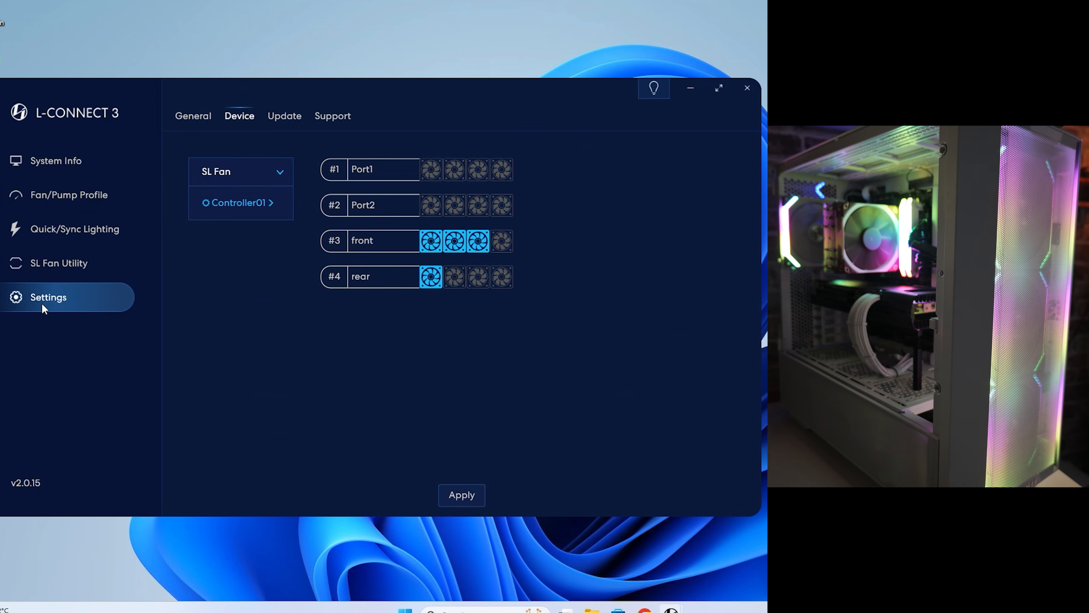
# Step: Turn off the floating system information window in the general settings
pyautogui.click(189, 121)
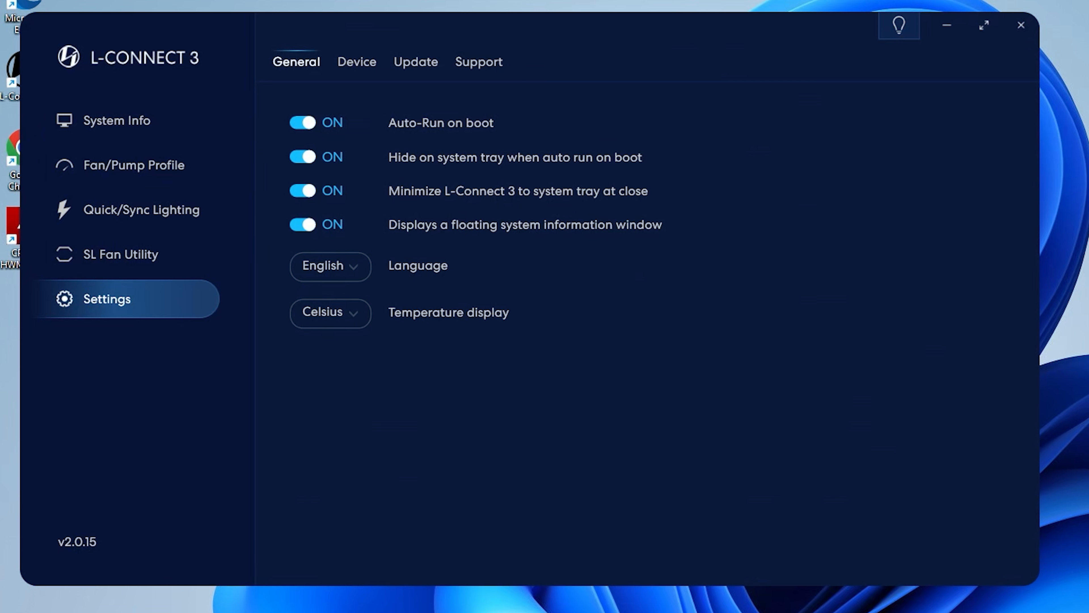
pyautogui.click(308, 228)
pyautogui.click(300, 225)
pyautogui.click(300, 225)
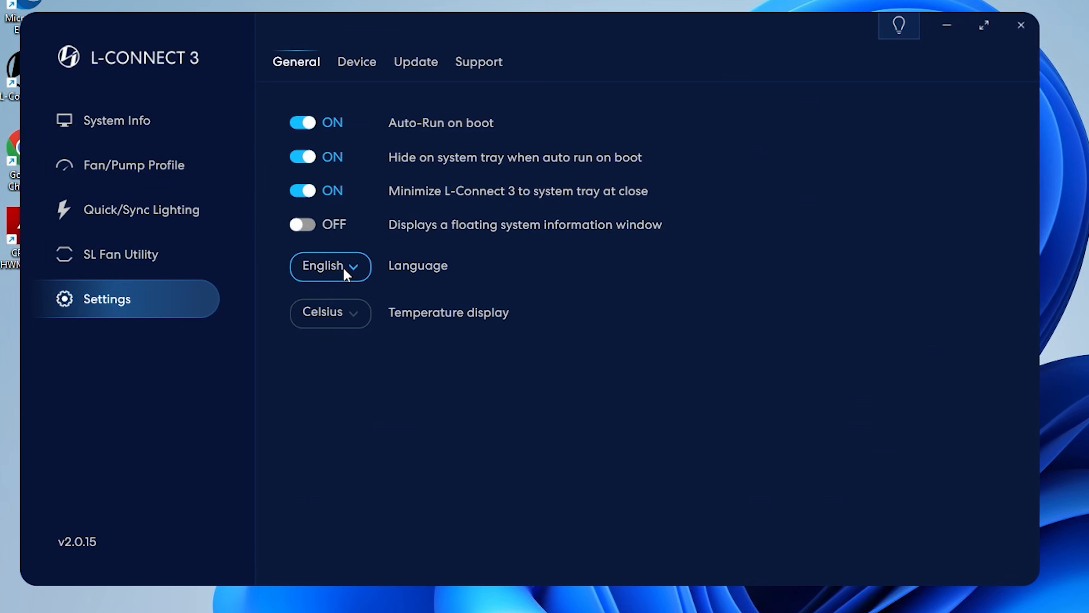
# Step: Switch the temperature display to Fahrenheit and back to Celsius
pyautogui.click(354, 315)
pyautogui.click(354, 369)
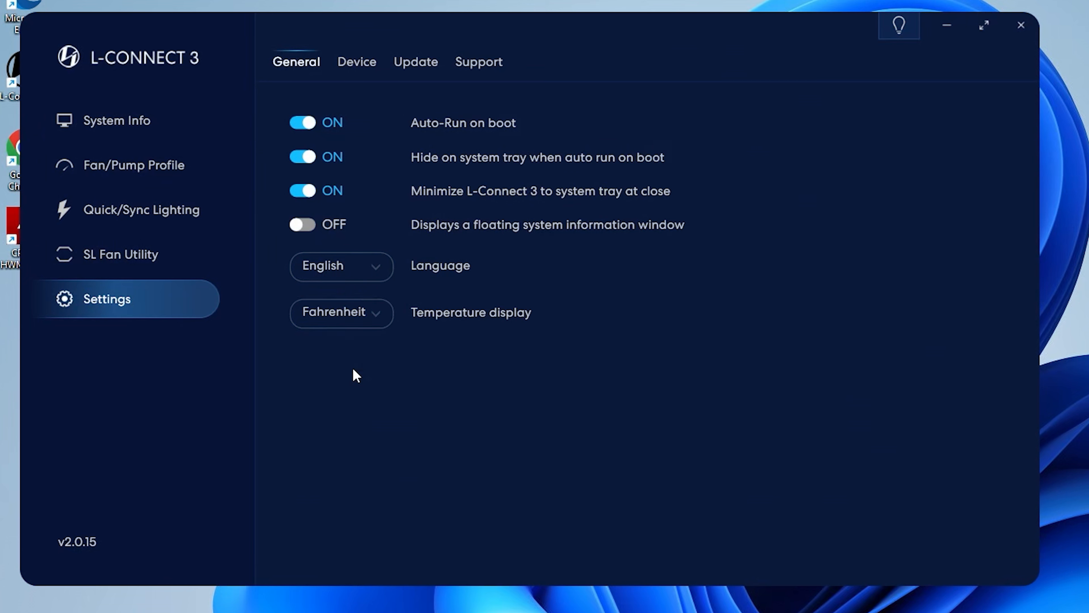
pyautogui.click(375, 311)
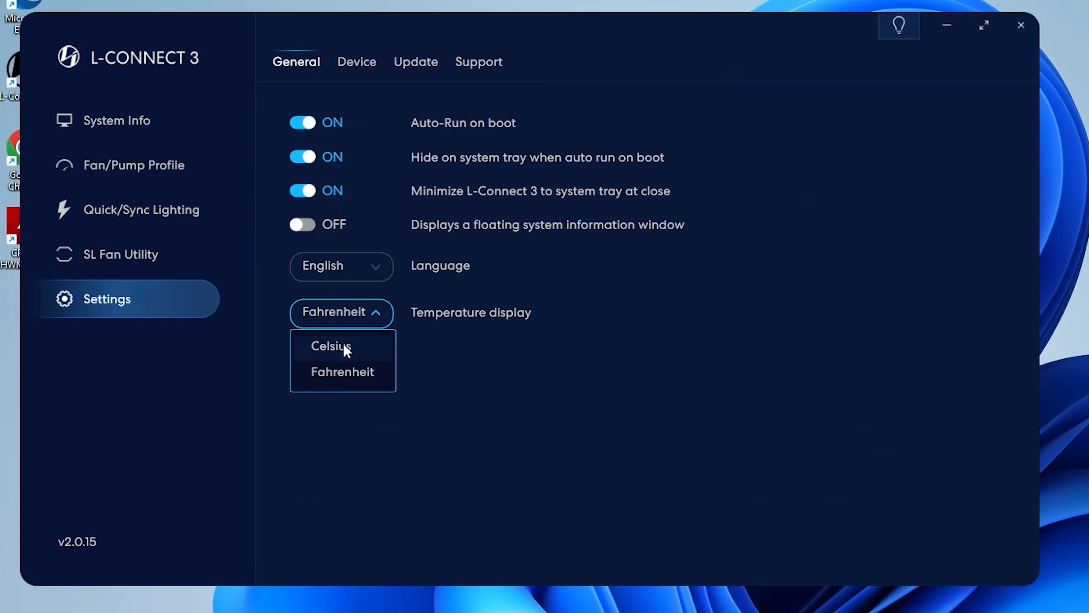
pyautogui.click(343, 346)
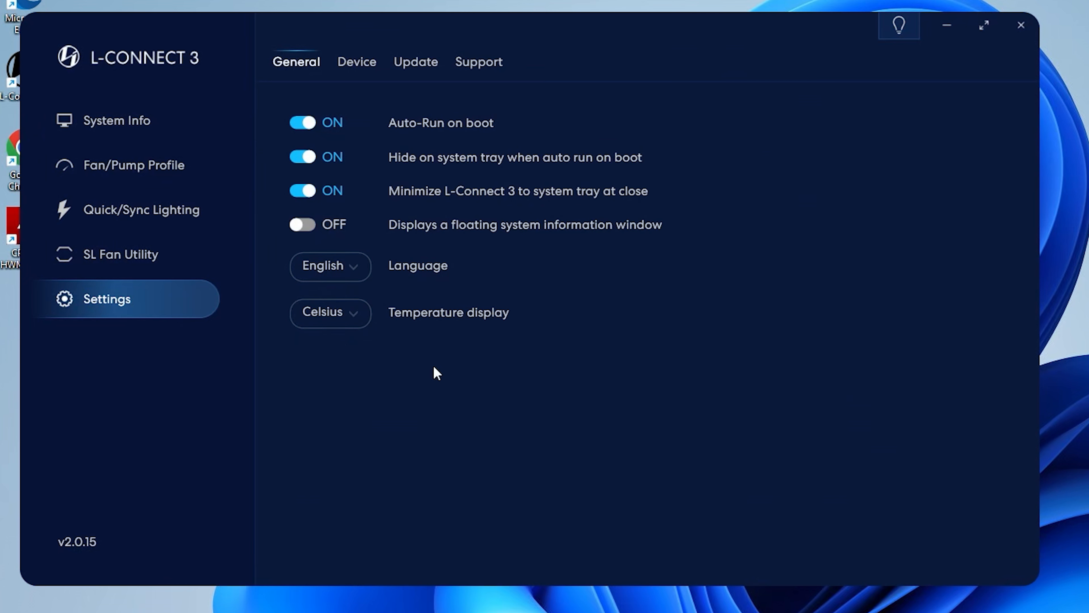